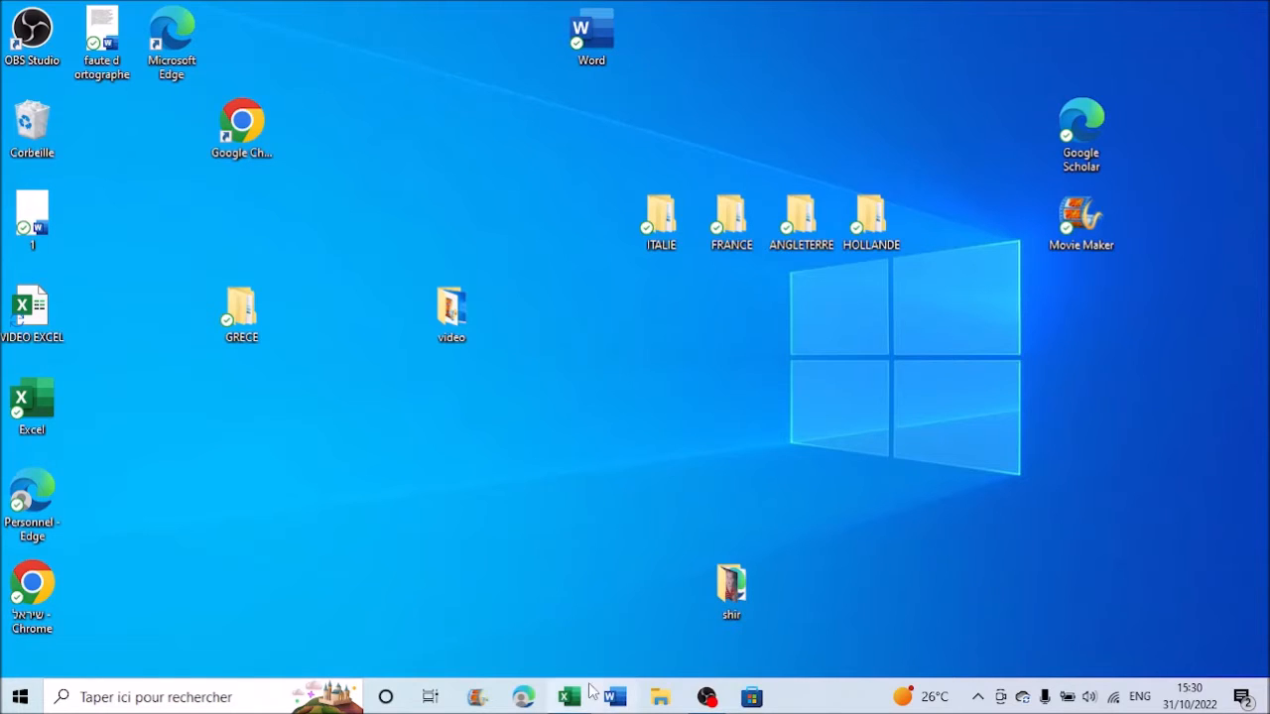
- Switch to the VIDEO EXCEL workbook in Excel and select cell F6 below the NOM header on sheet FILS2
mouse_move(572, 701)
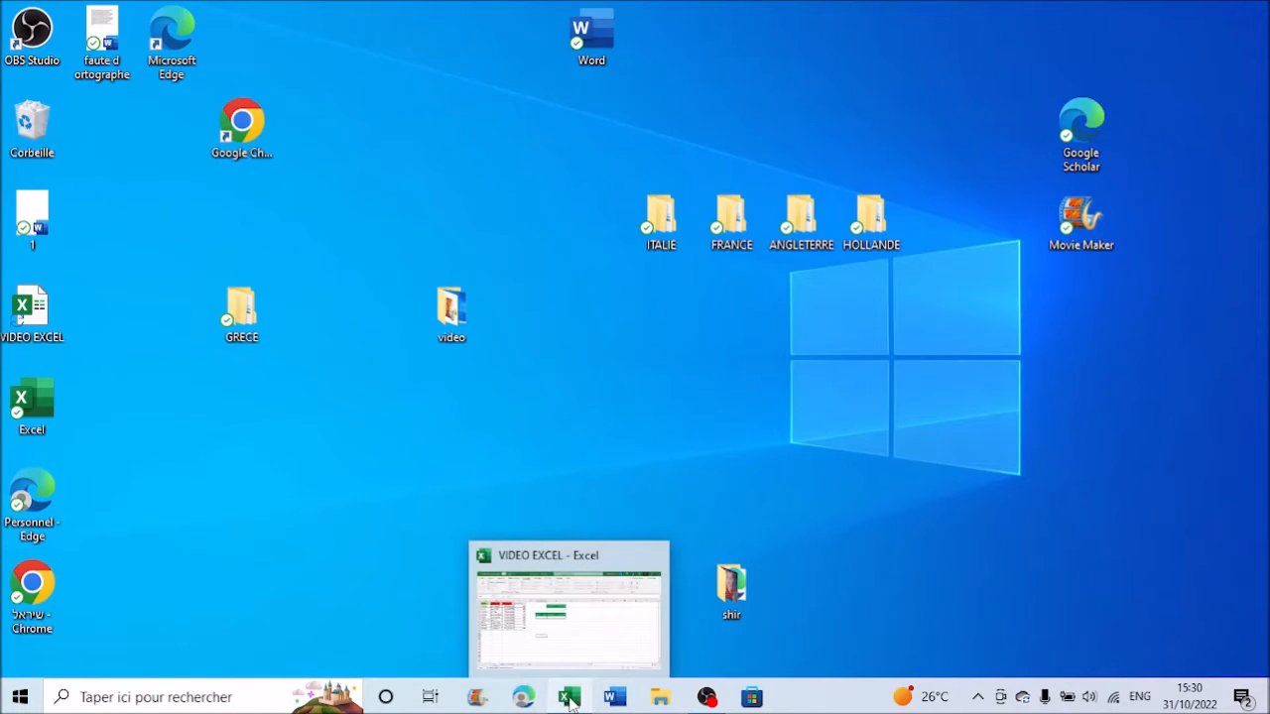
left_click(570, 699)
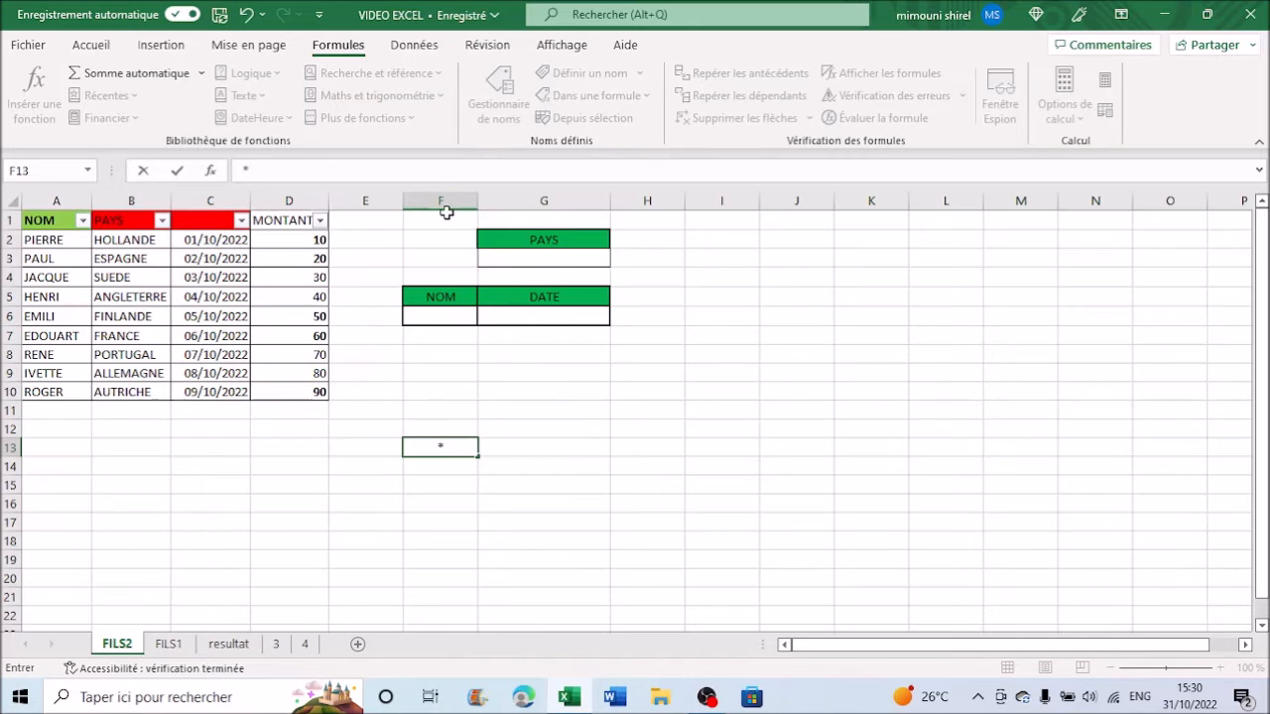
left_click(445, 315)
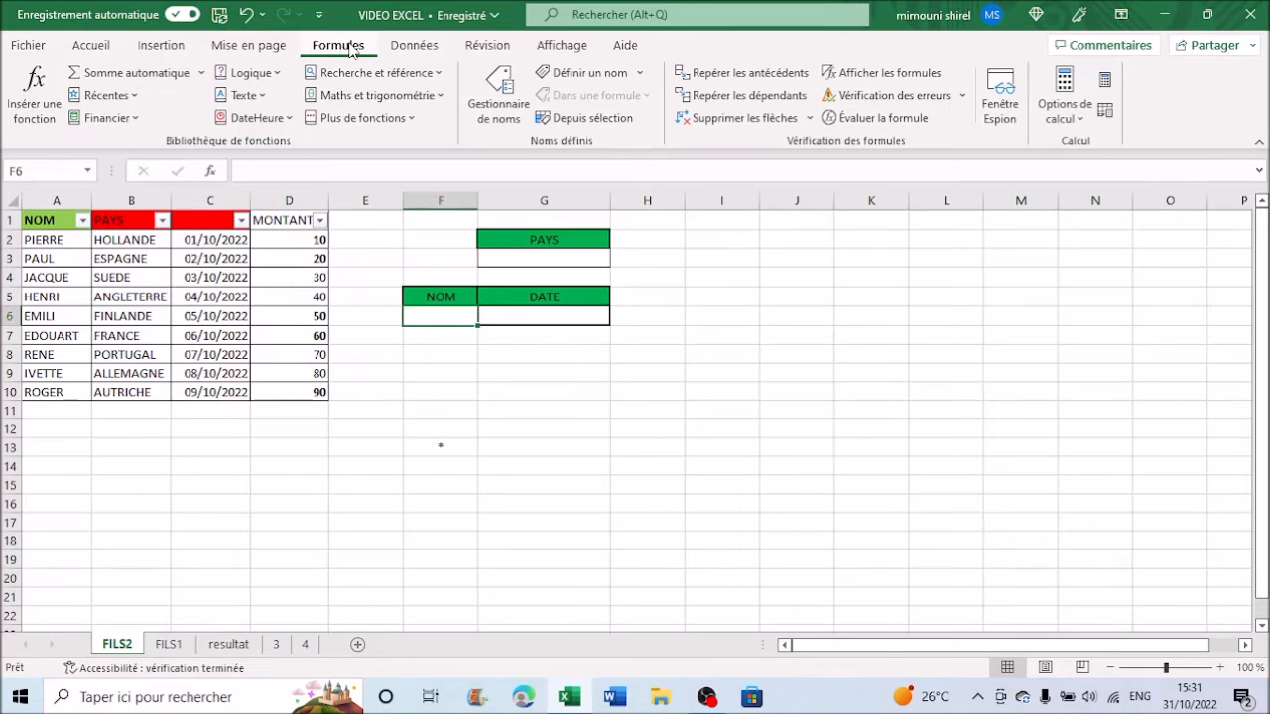
- Find the RECHERCHEX function and insert it into cell F6
left_click(36, 91)
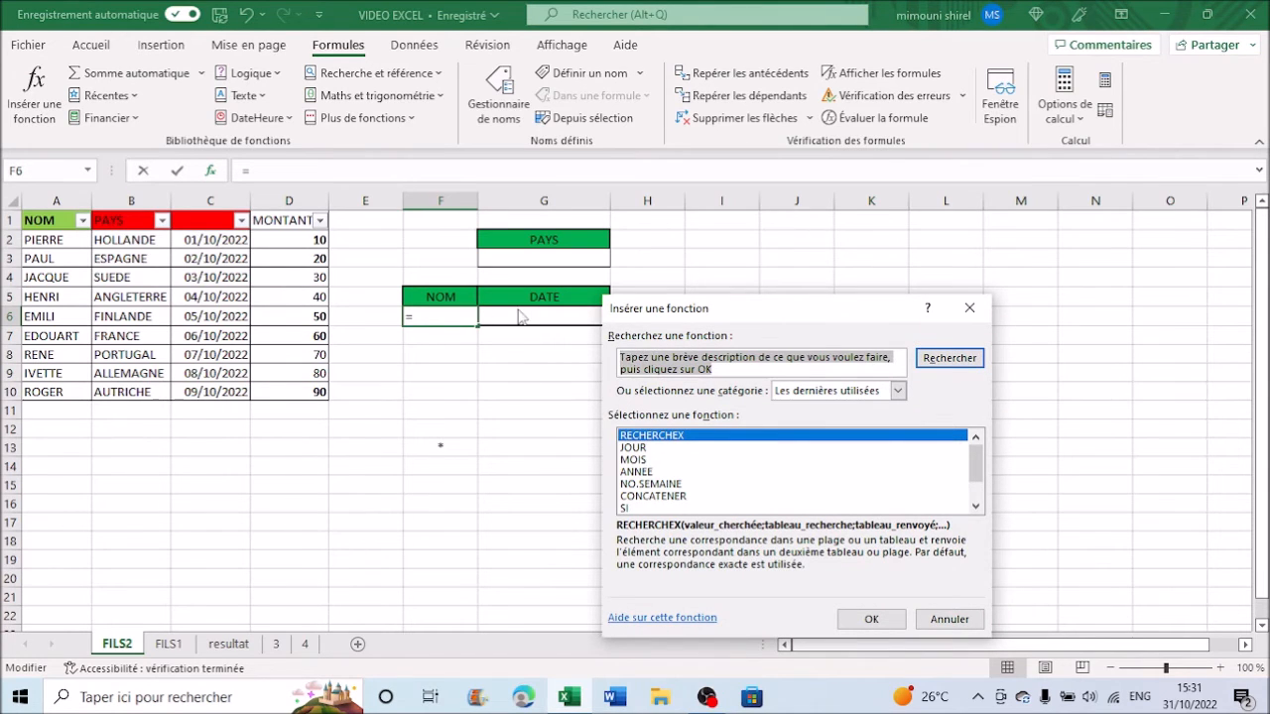
type("RECHERCHEX")
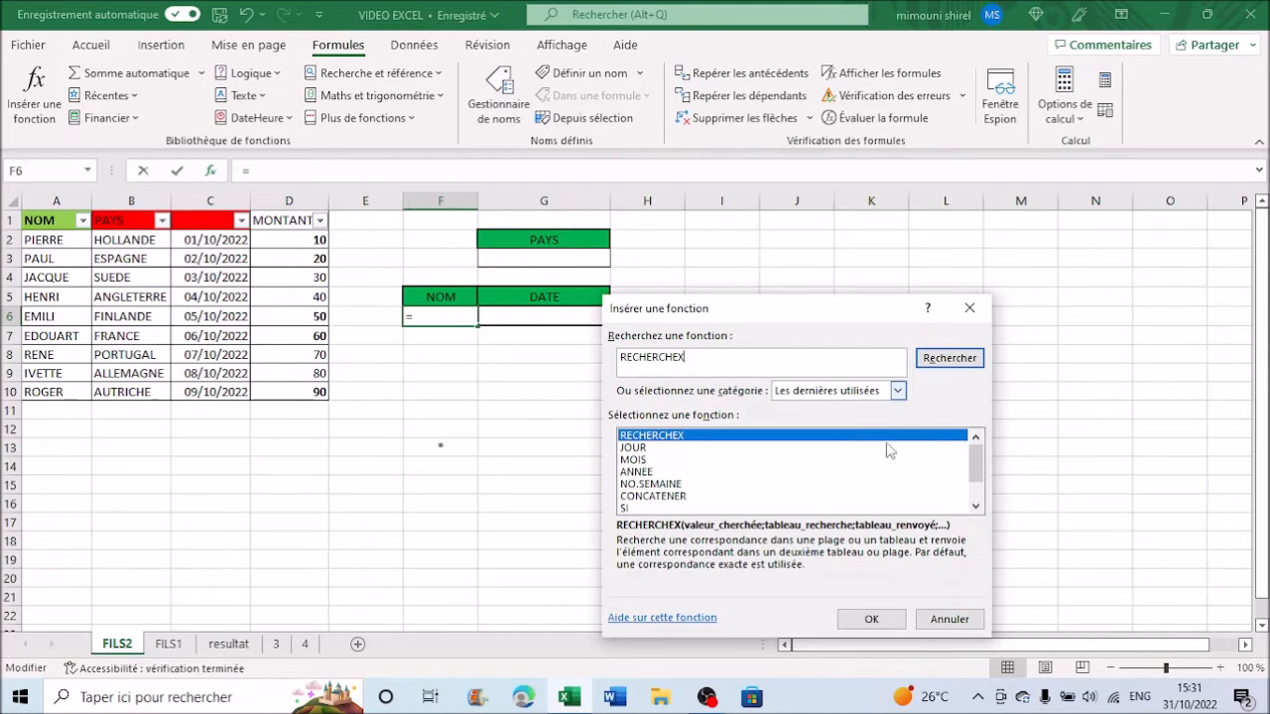
left_click(853, 392)
left_click(822, 421)
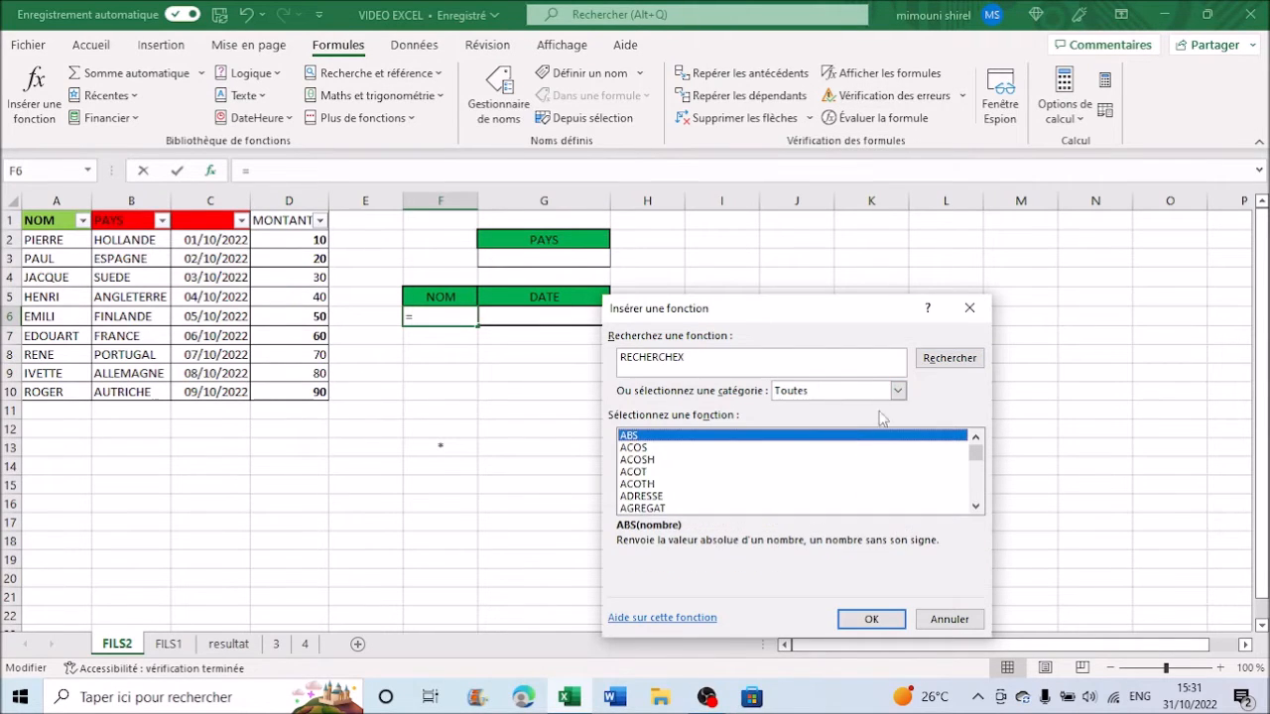
left_click(950, 359)
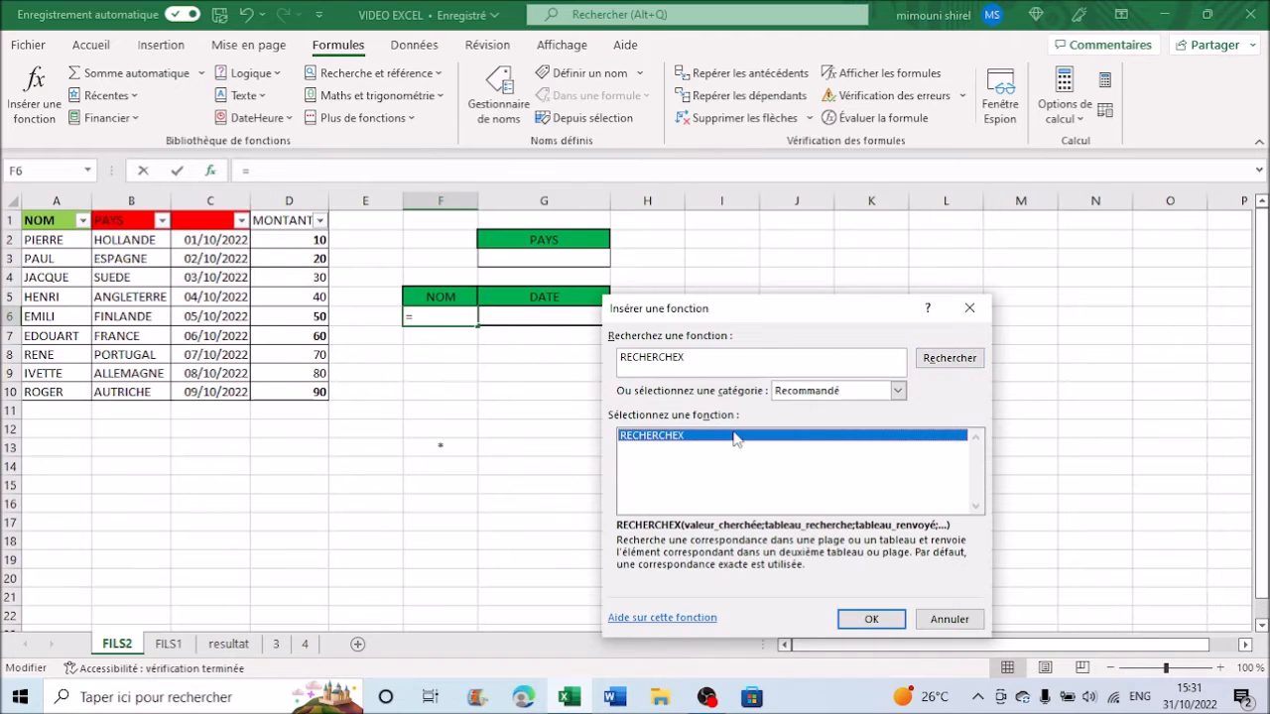
double_click(734, 439)
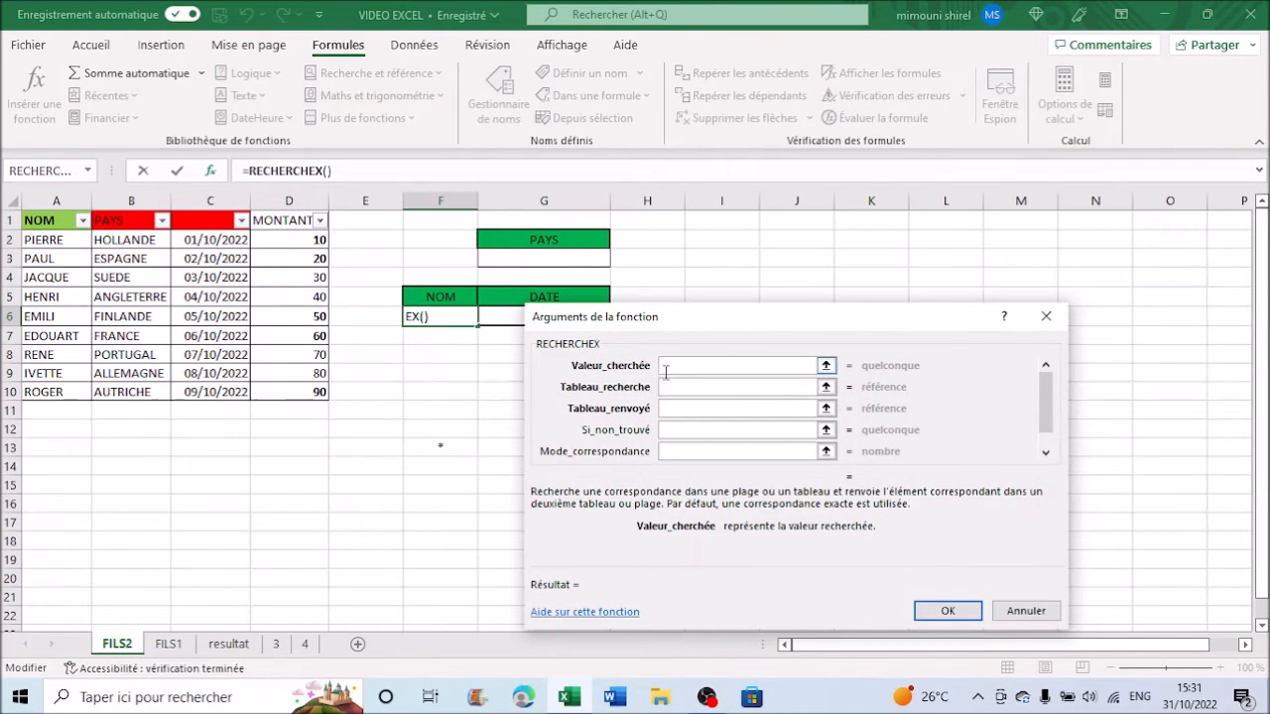
- Complete F6's RECHERCHEX with lookup value G3, search range B1:B10 and return range A1:A10
left_click(554, 255)
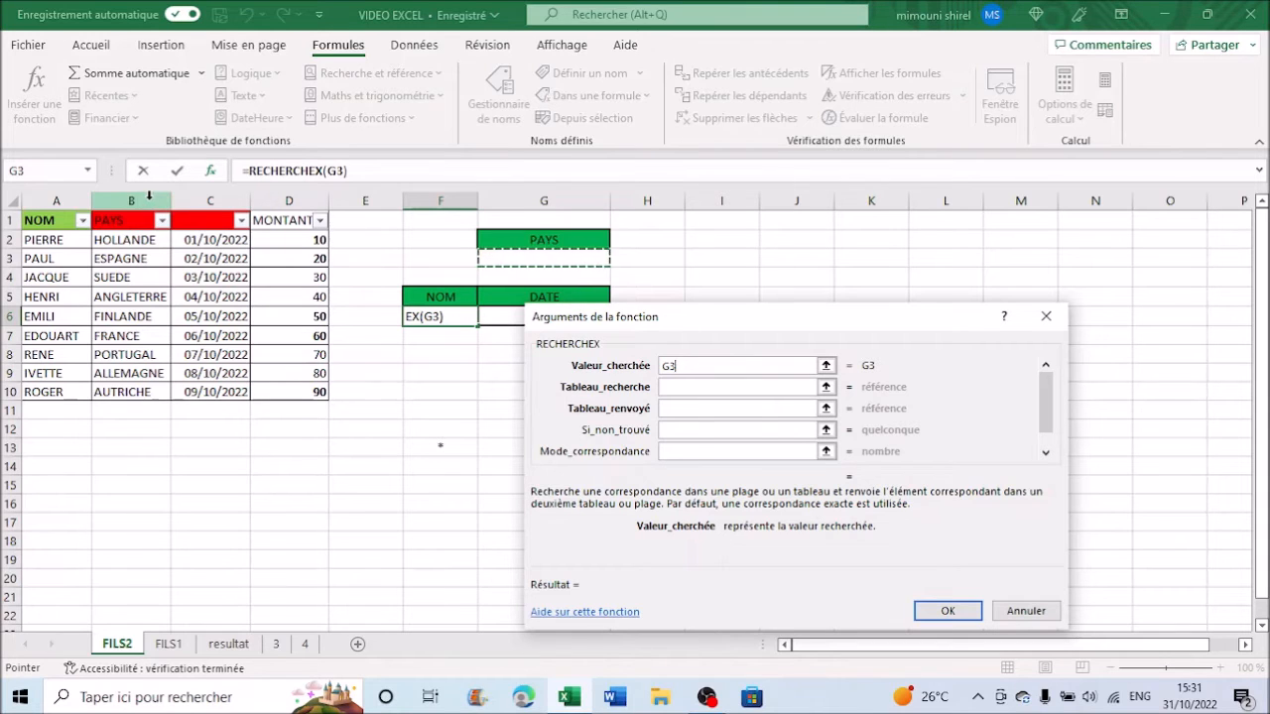
left_click(673, 390)
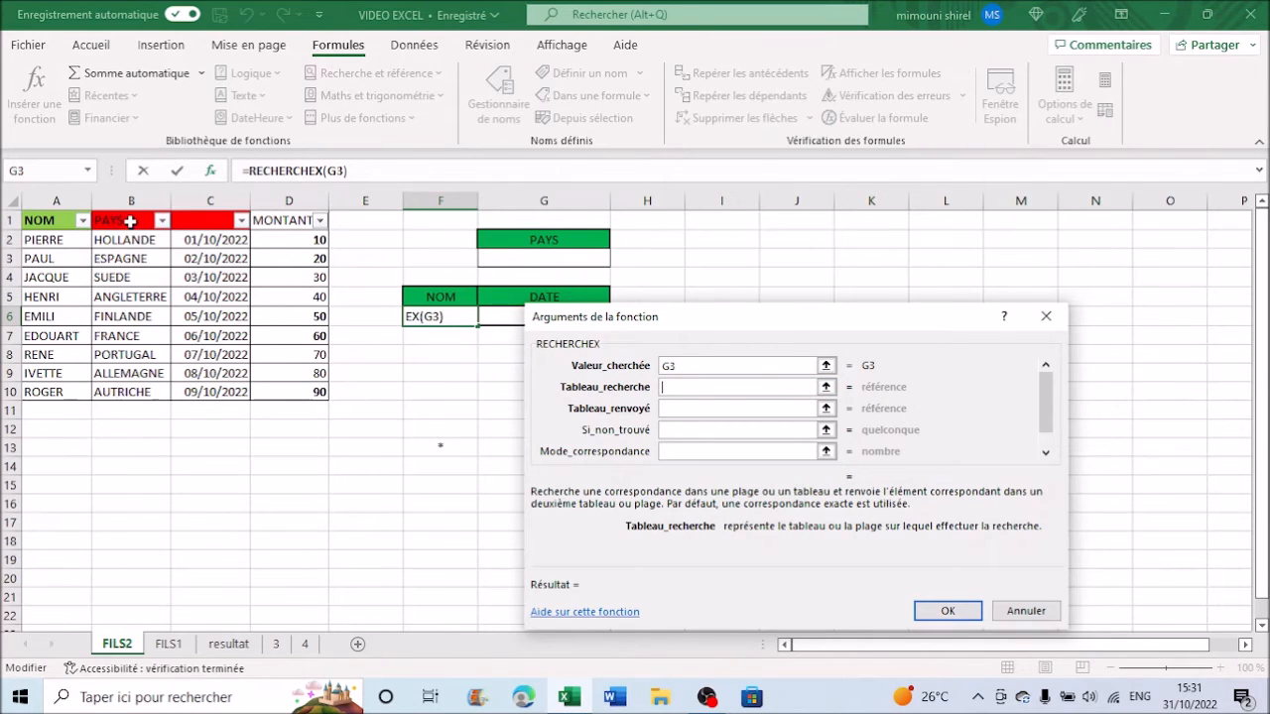
left_click_drag(130, 223, 141, 393)
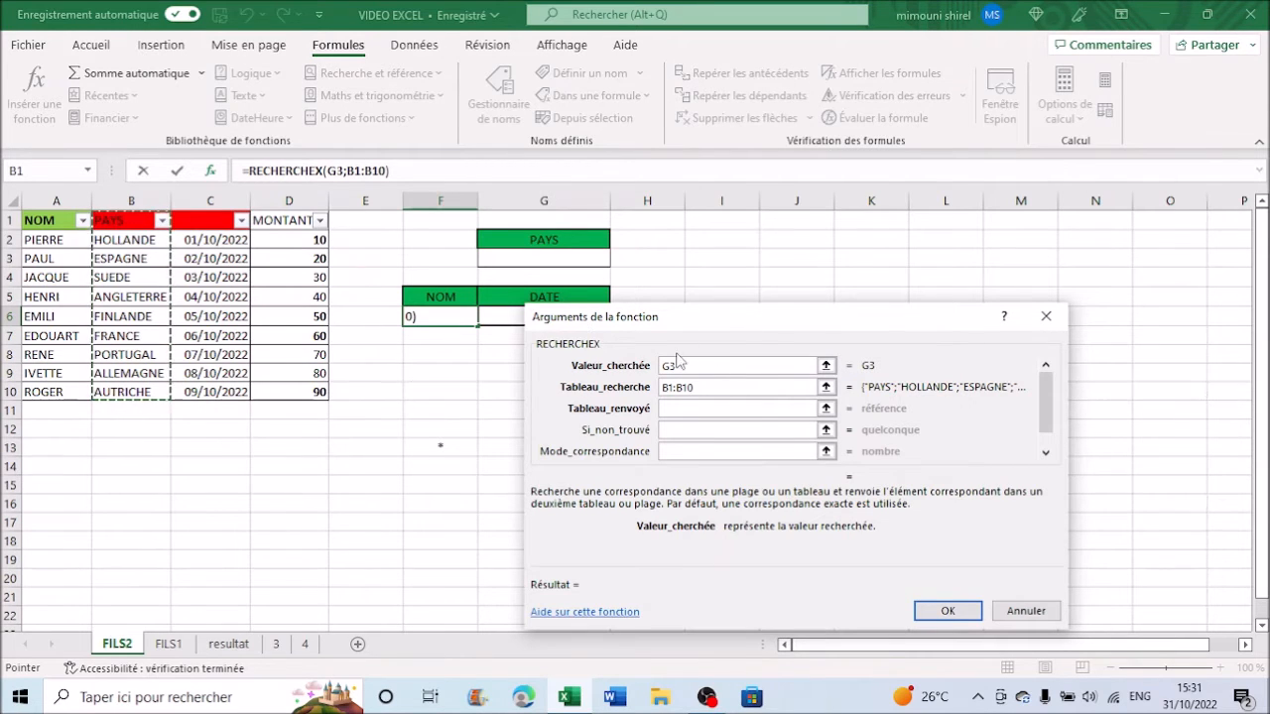
left_click(675, 412)
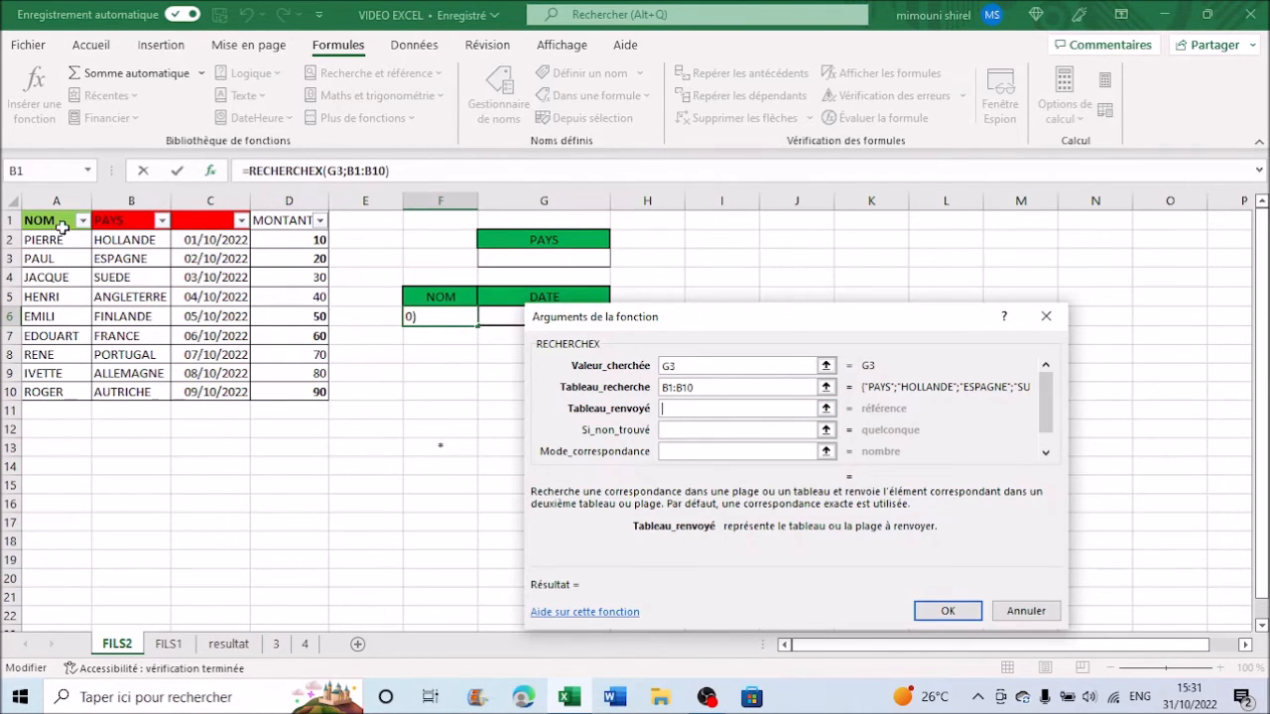
left_click_drag(52, 220, 56, 394)
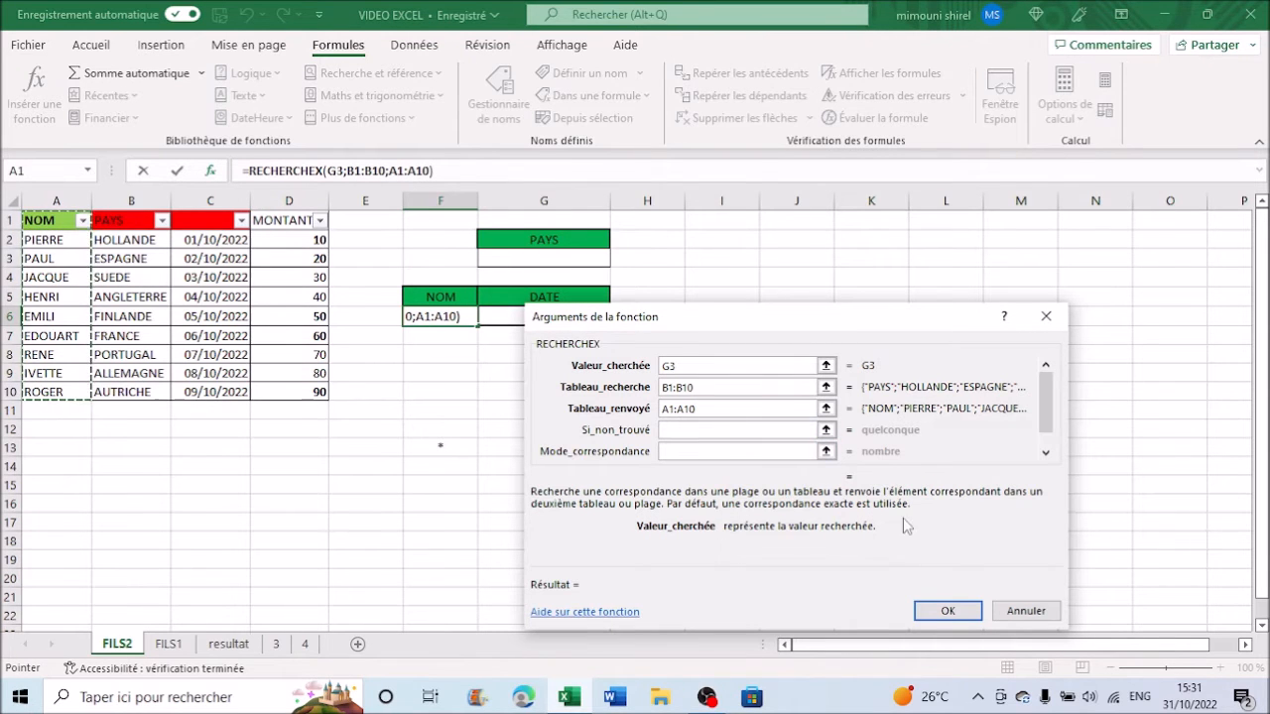
left_click(947, 612)
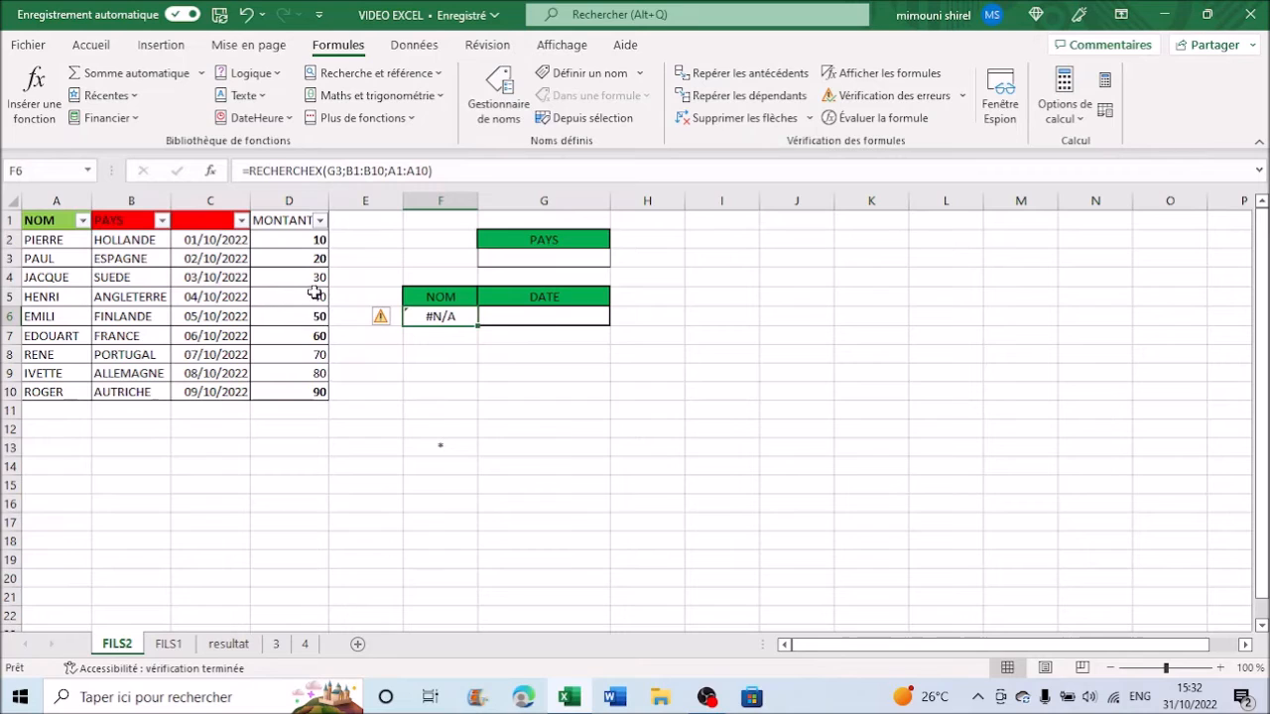
- Enter FRANCE as the lookup country in cell G3 below PAYS
left_click(546, 260)
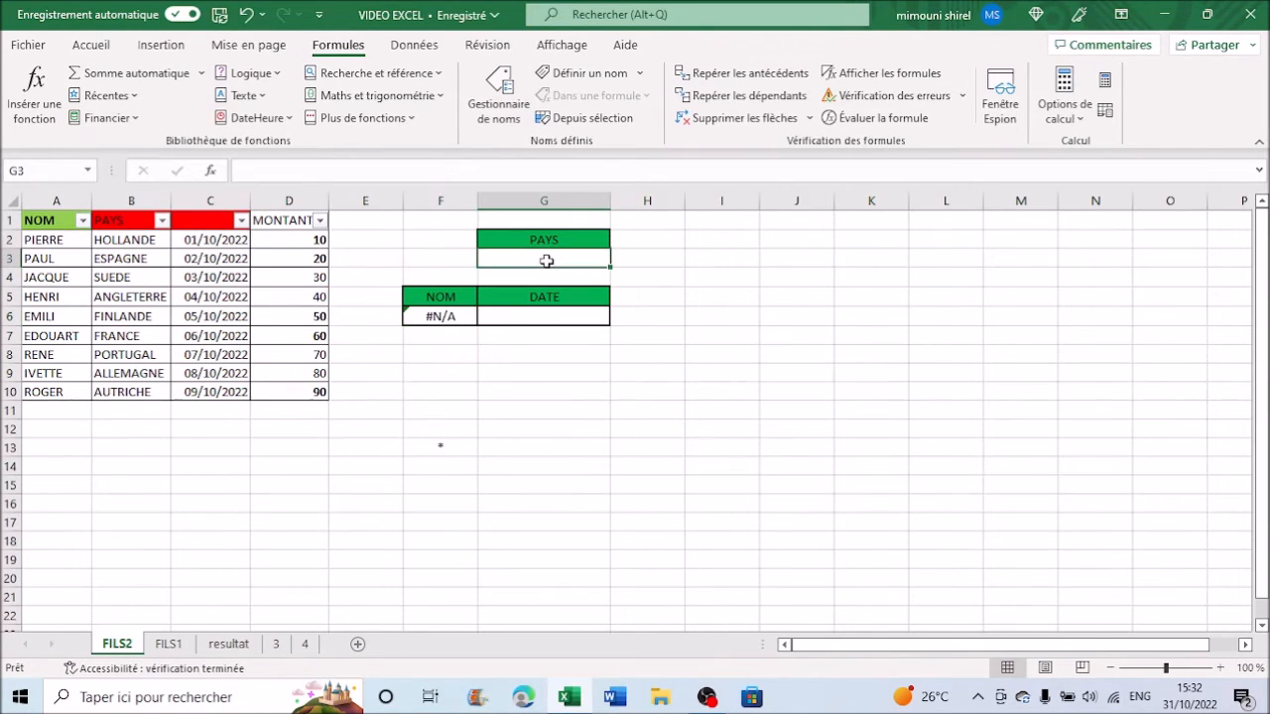
type("FRA")
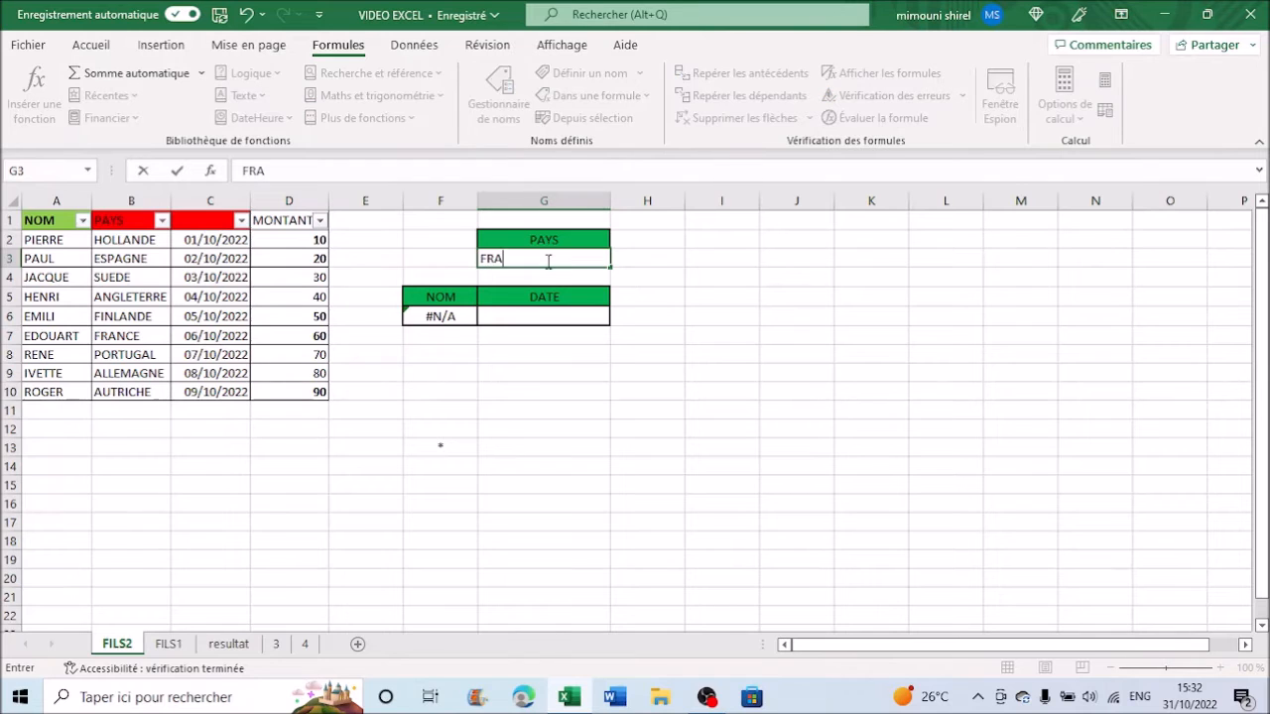
type("NCE")
key("Return")
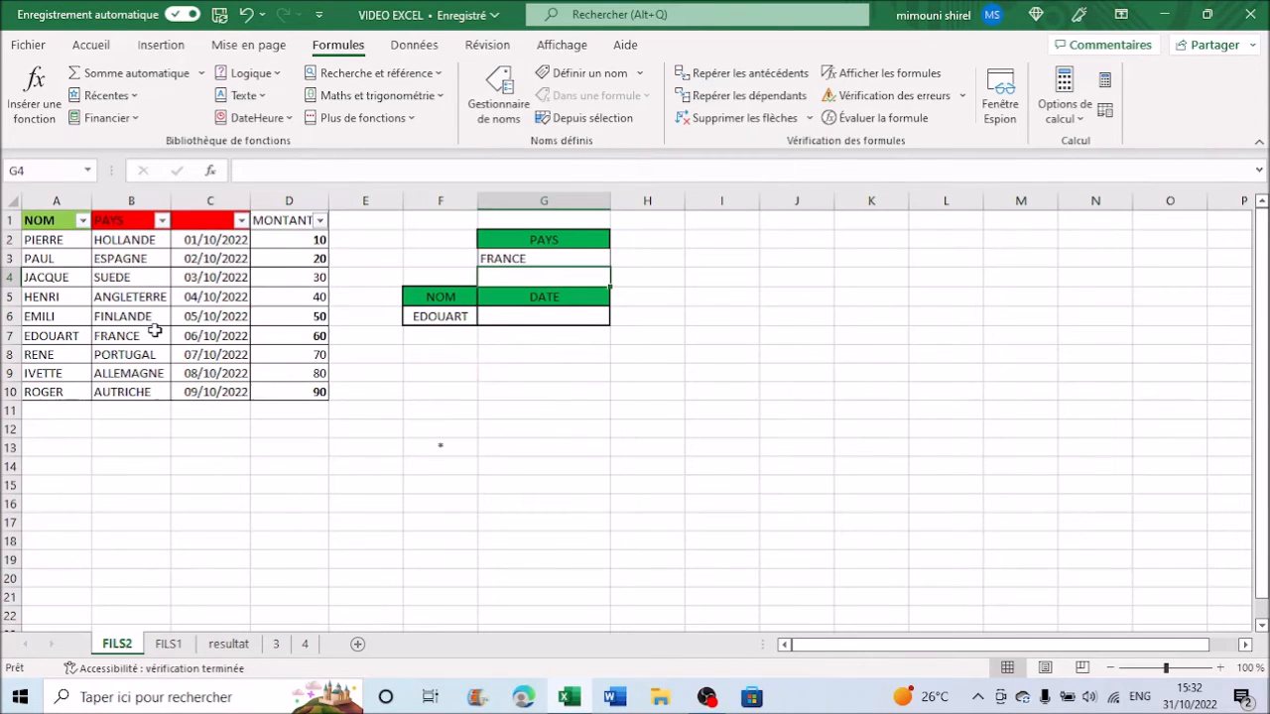
- Insert the RECHERCHEX function into cell G6 below the DATE header
left_click(544, 317)
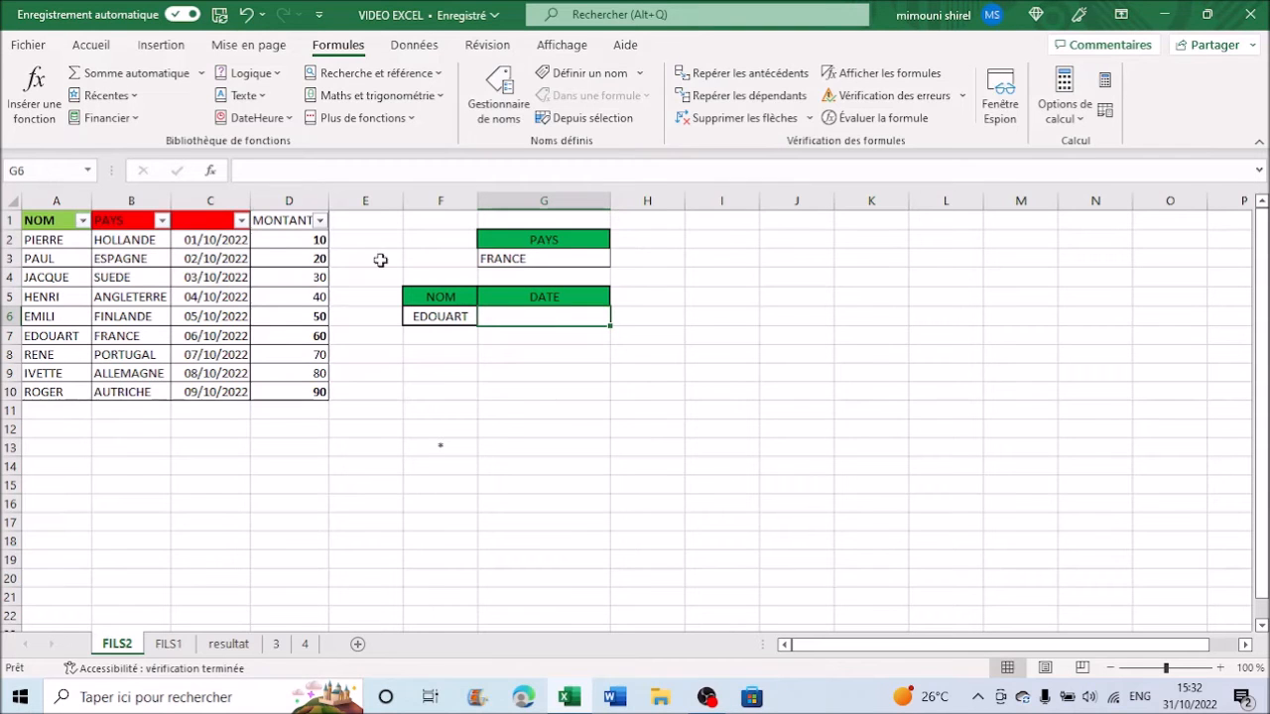
left_click(33, 95)
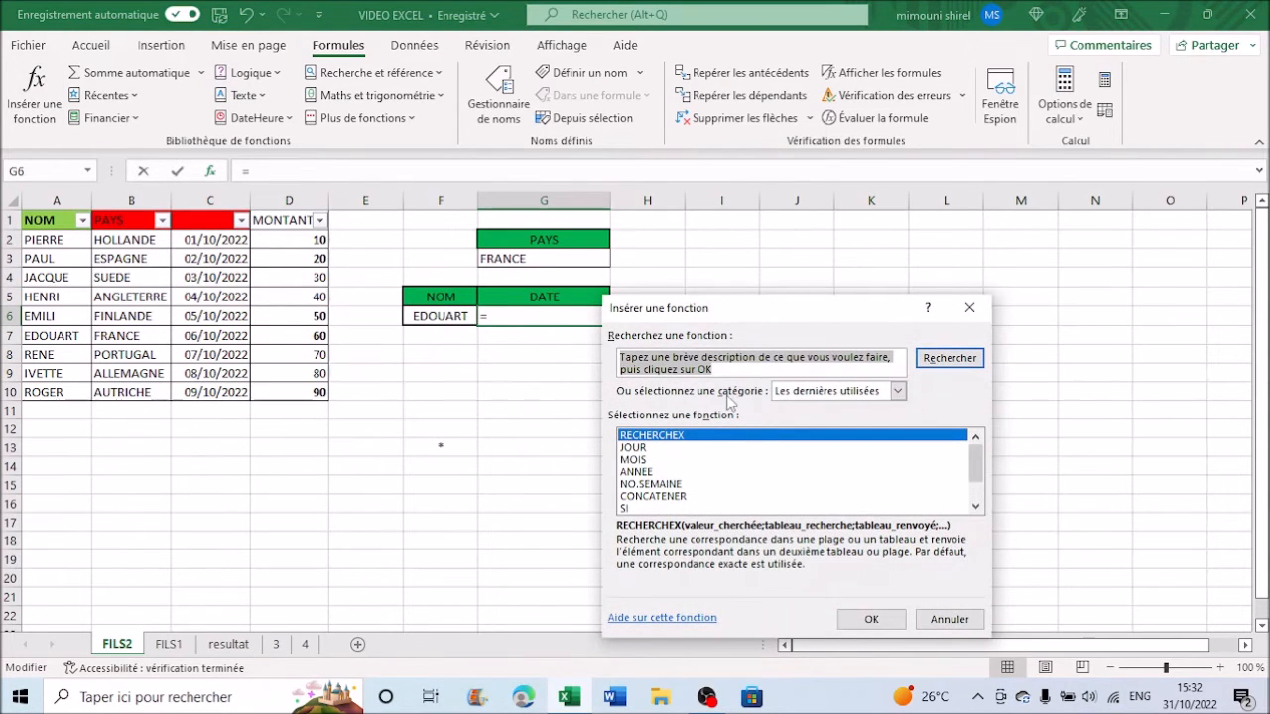
type("RE")
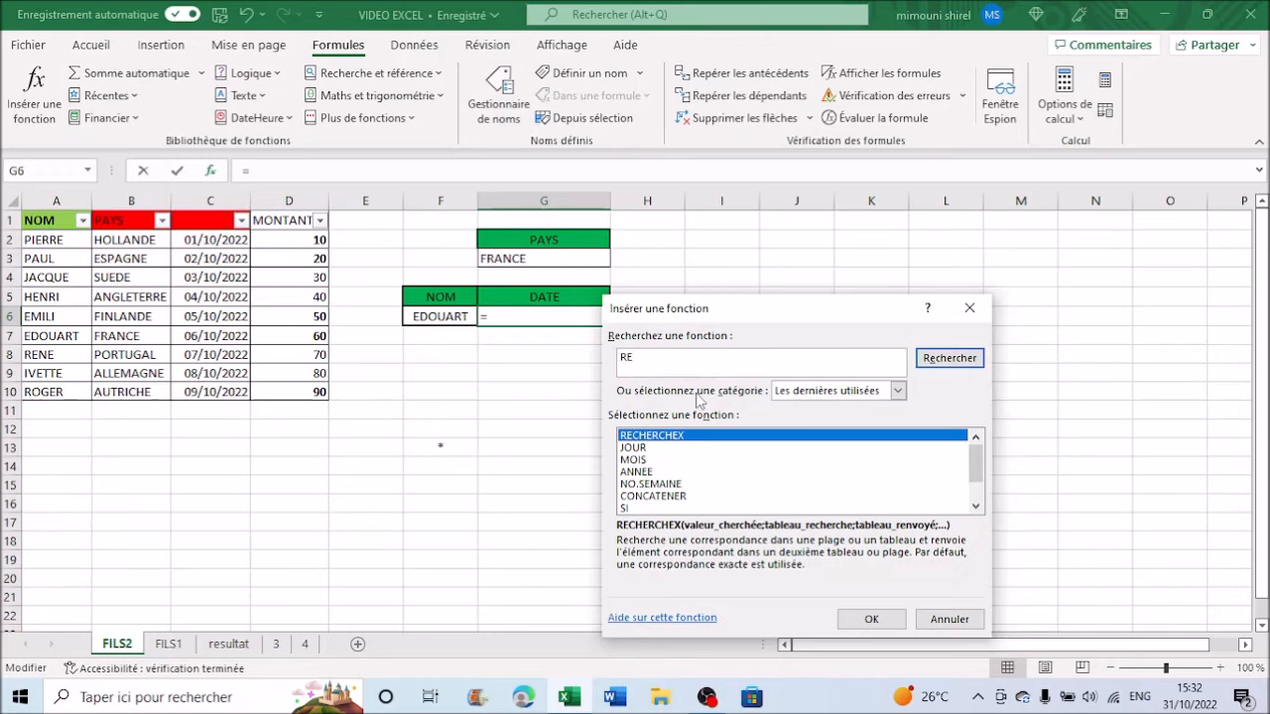
double_click(692, 437)
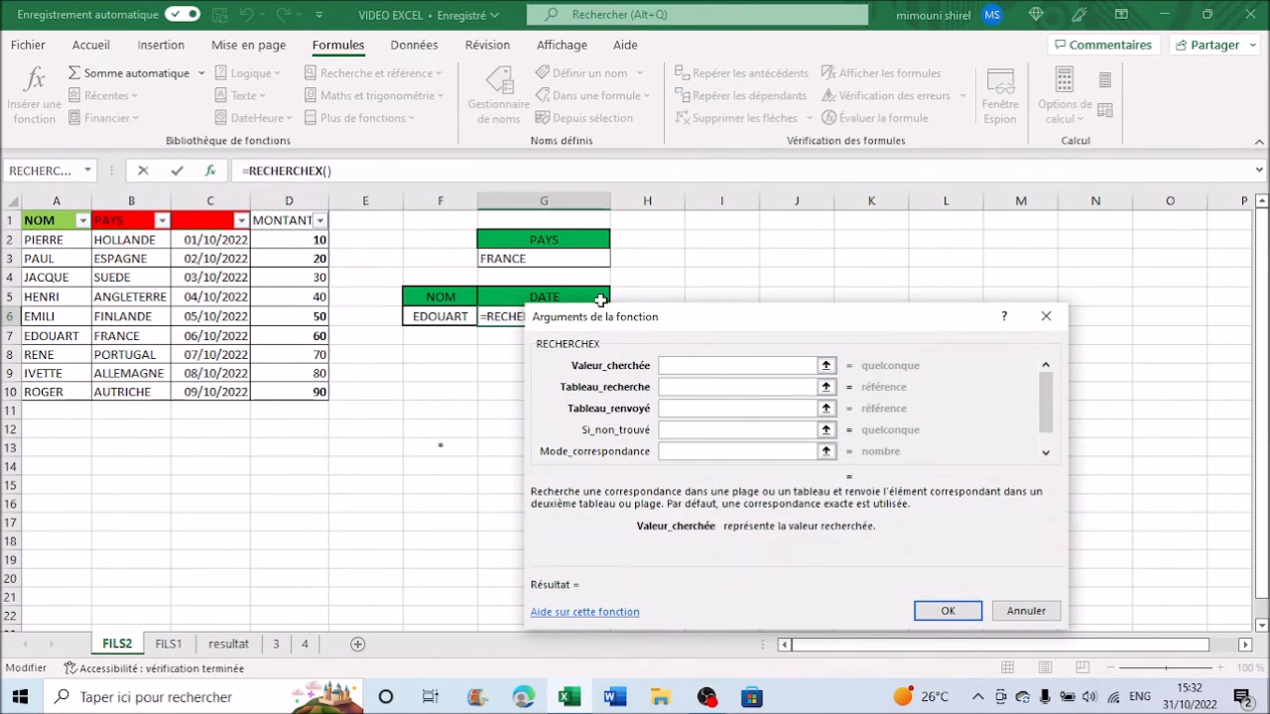
- Complete G6's RECHERCHEX with lookup value G3, search range B1:B10 and return range D1:D10
left_click(549, 260)
left_click(695, 387)
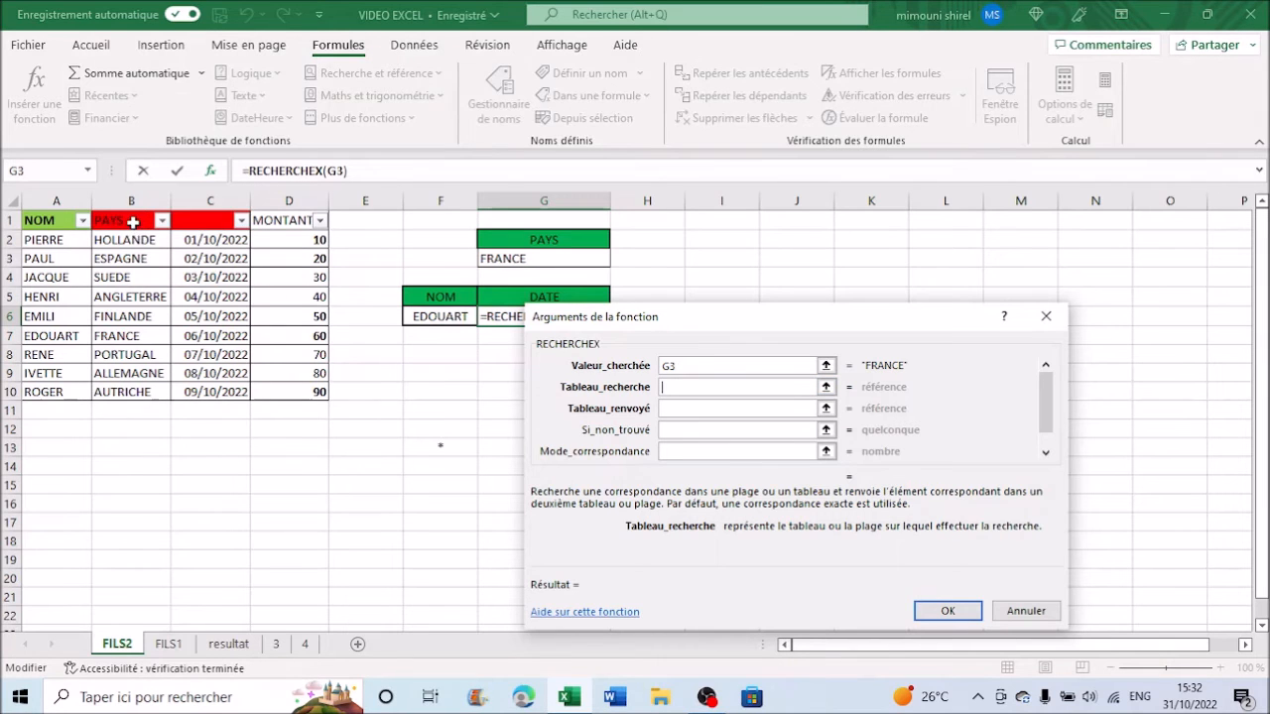
left_click_drag(132, 220, 148, 393)
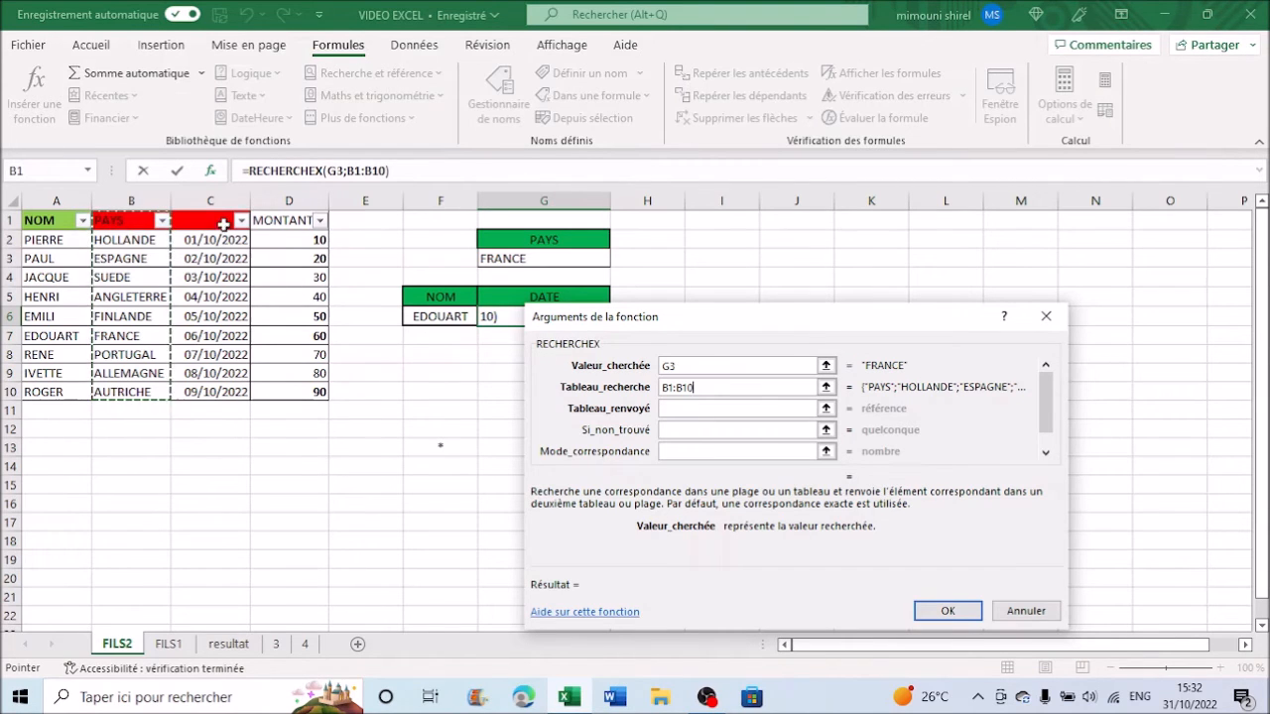
left_click(686, 410)
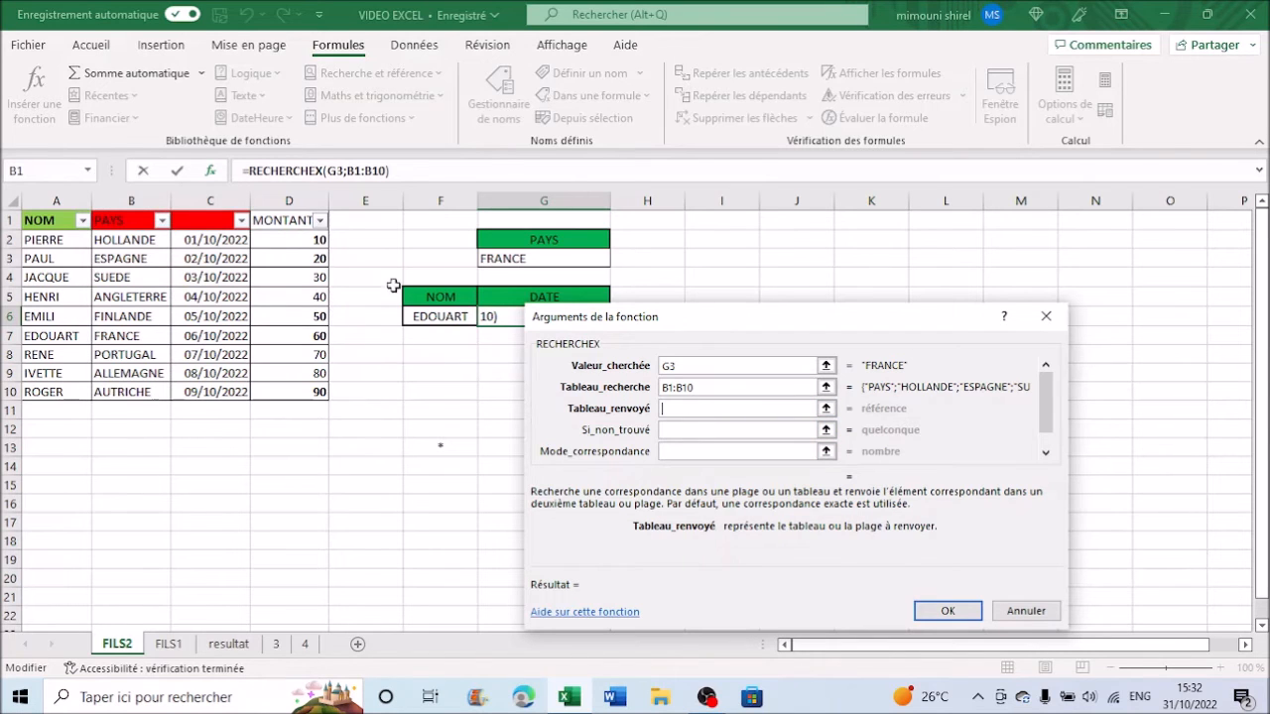
left_click_drag(299, 222, 277, 390)
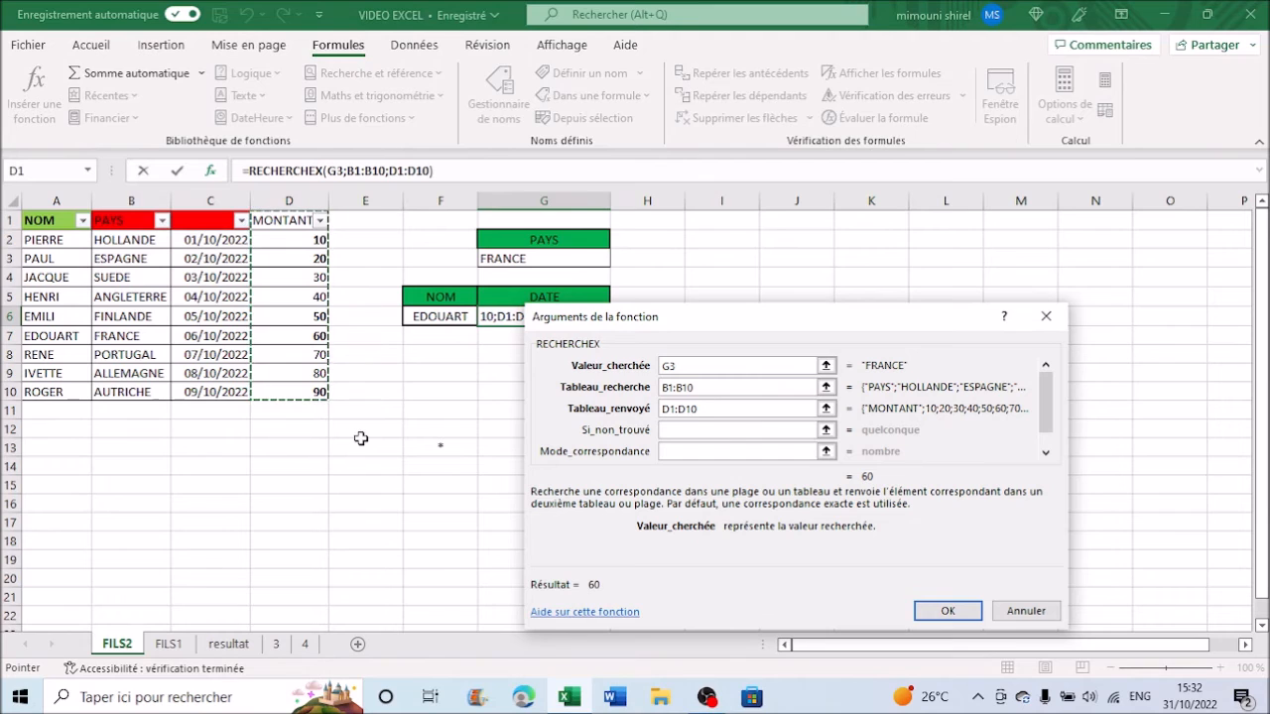
key("Return")
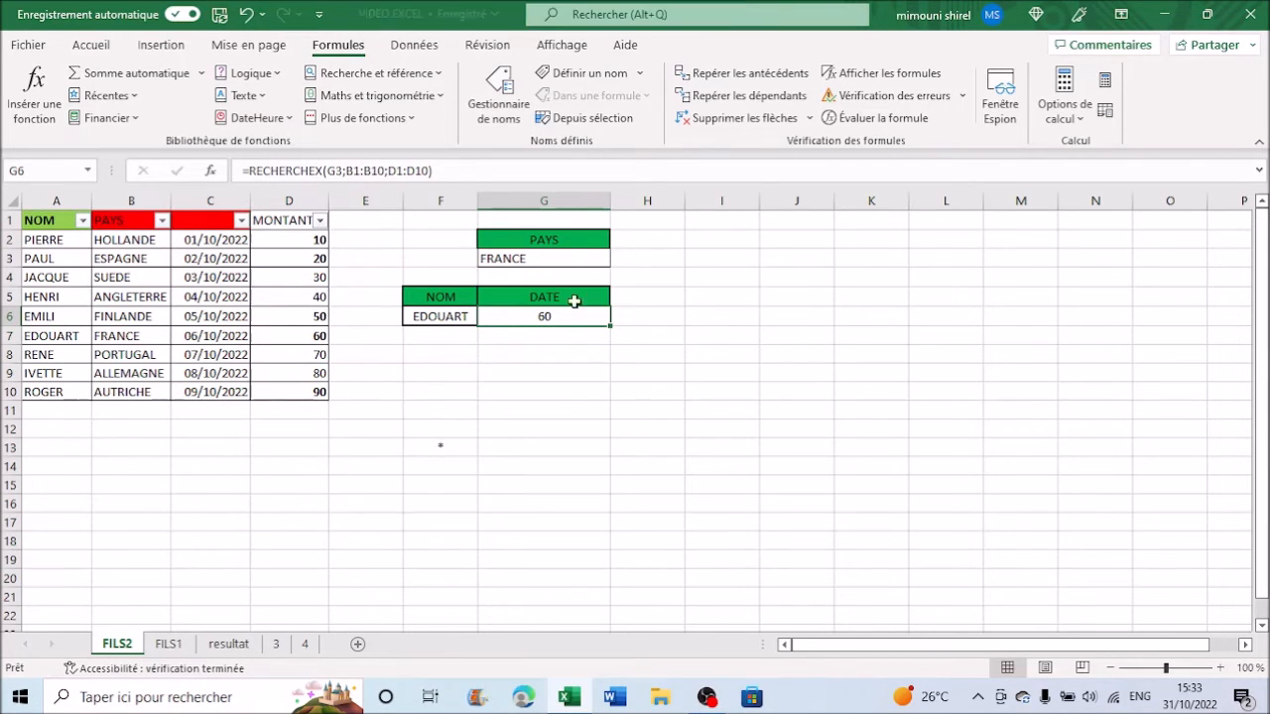
- Clear the formula in cell F6 below NOM and start writing =RECHERCHEX( directly in the cell
left_click(446, 316)
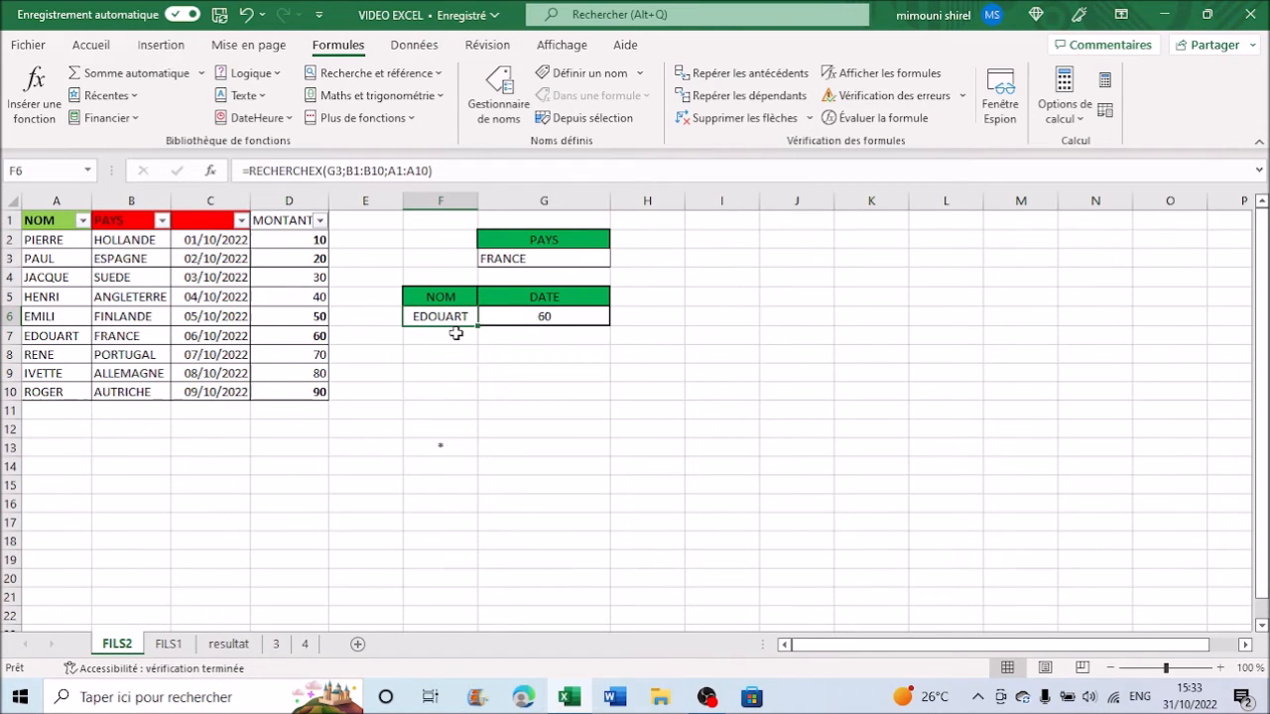
key("Delete")
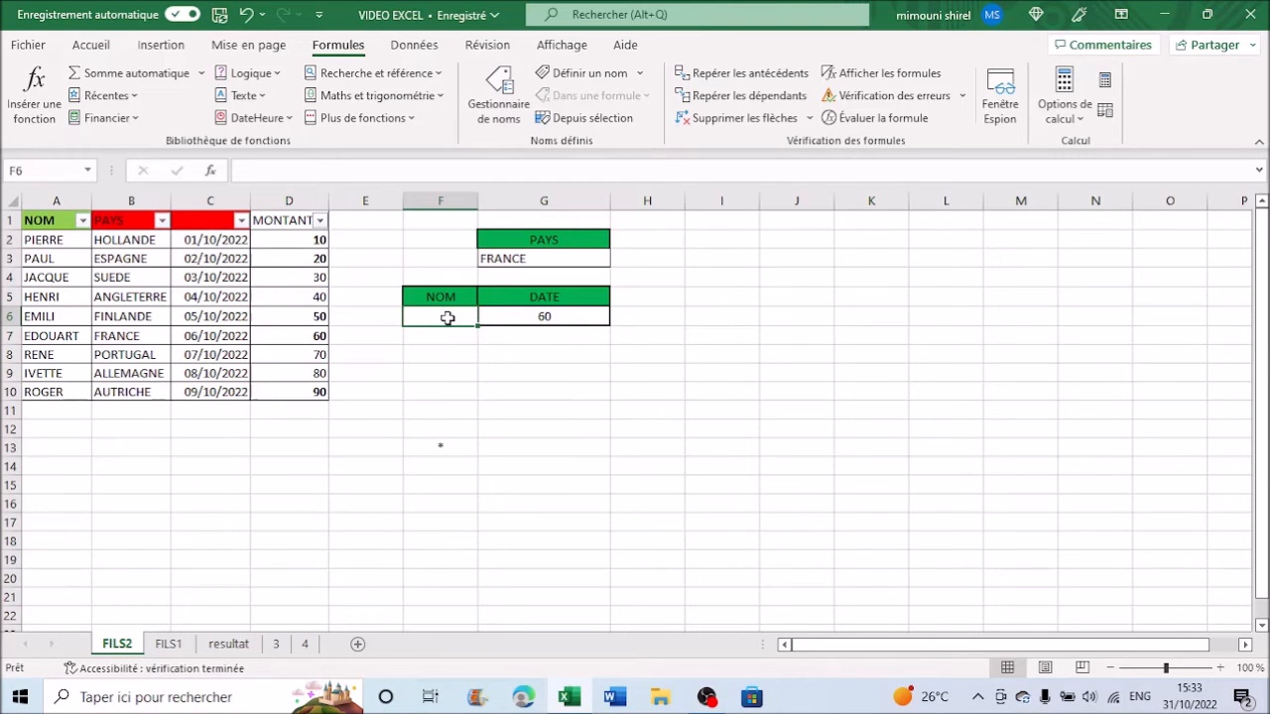
type("=")
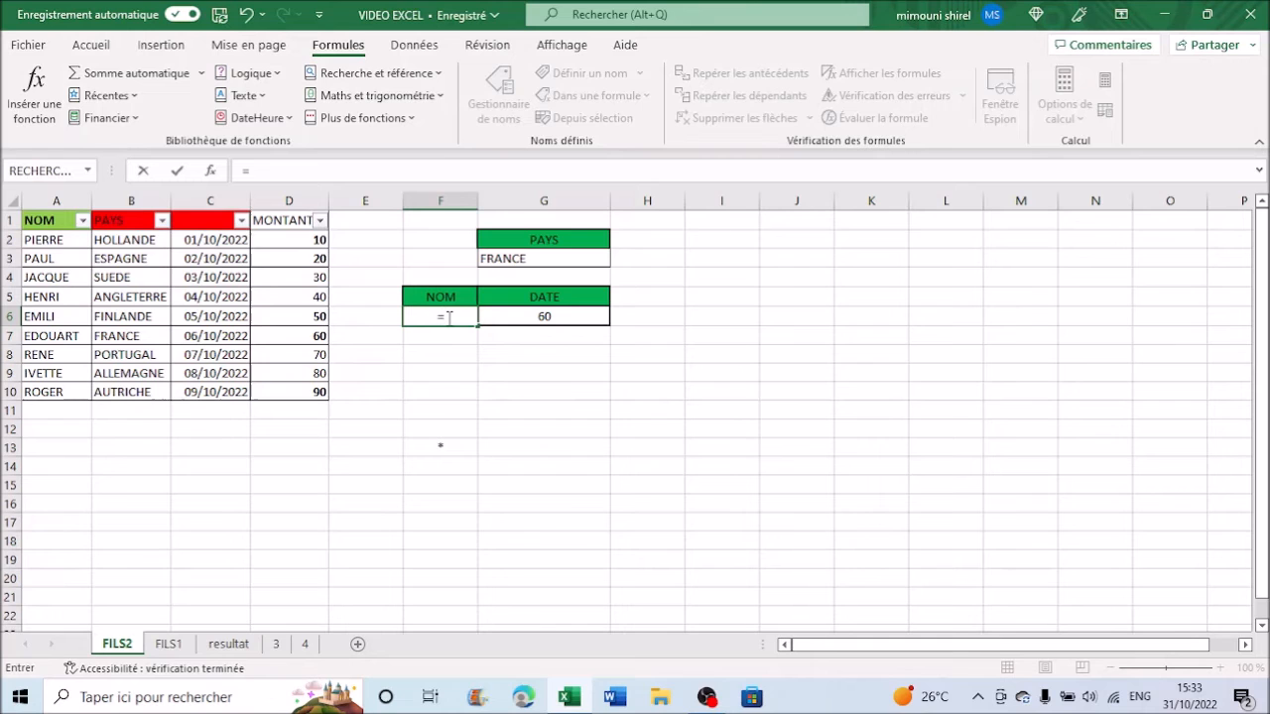
type("RECHE")
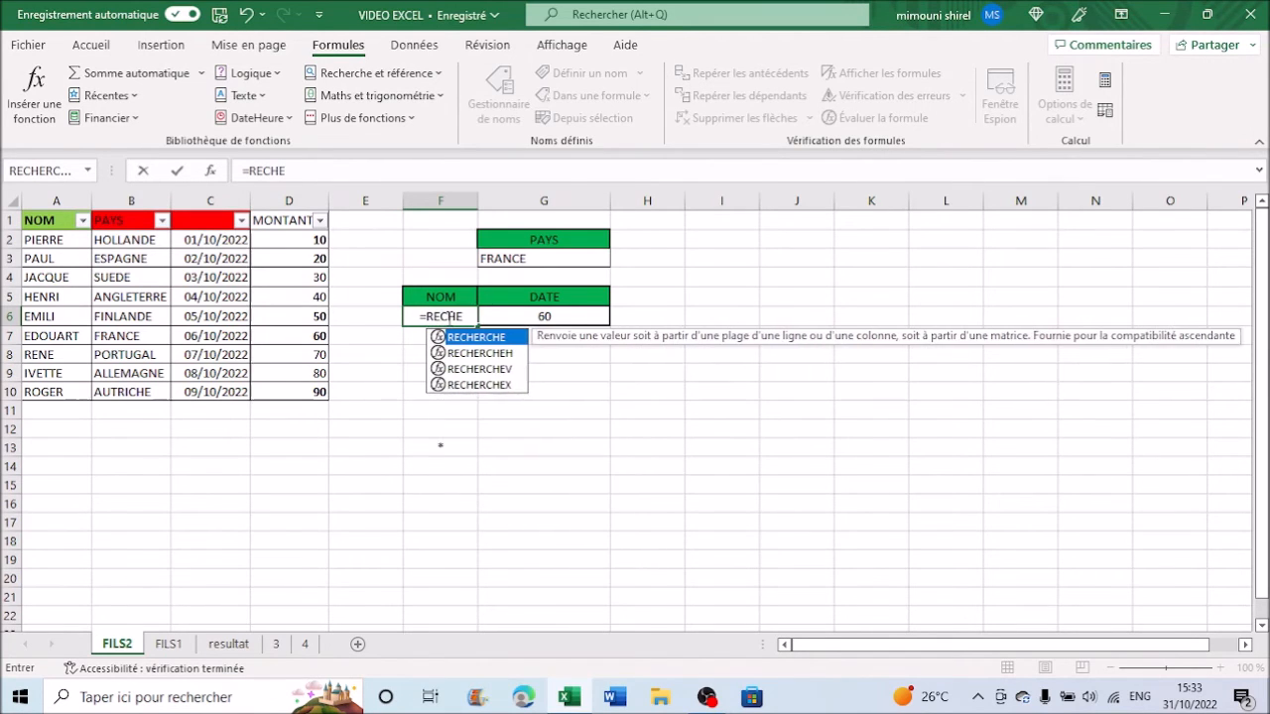
type("RCHE")
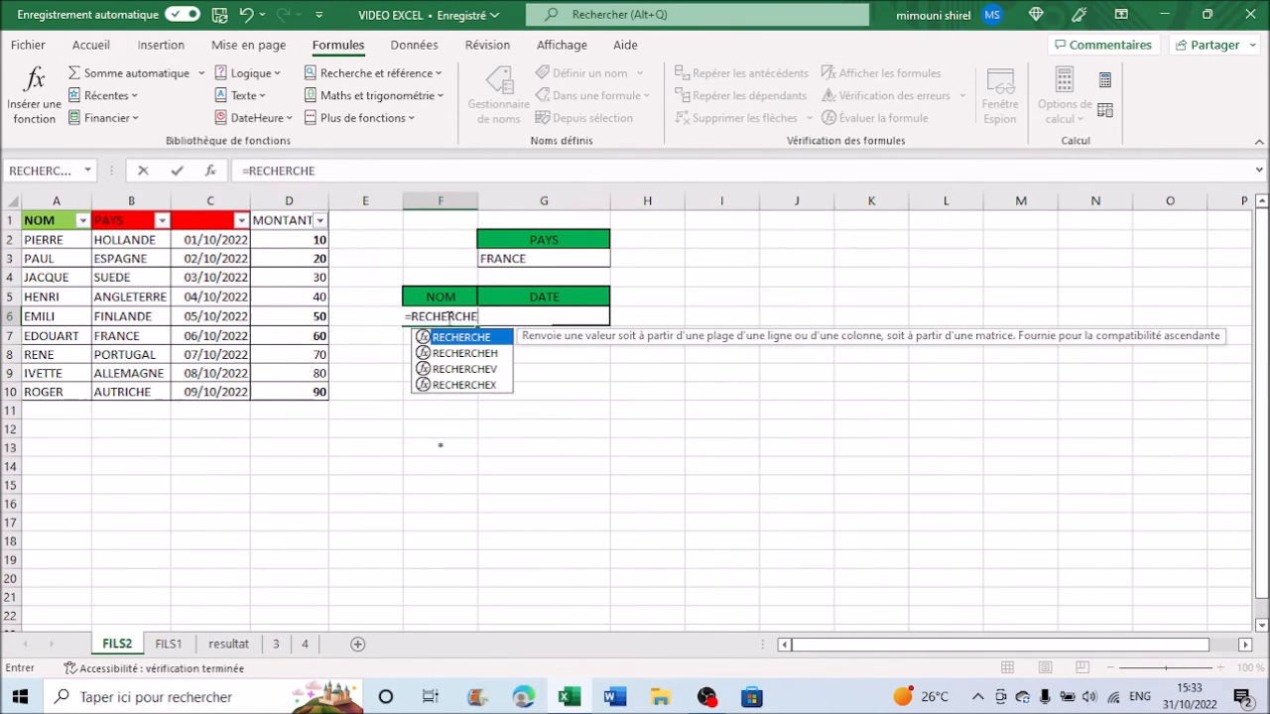
type("X")
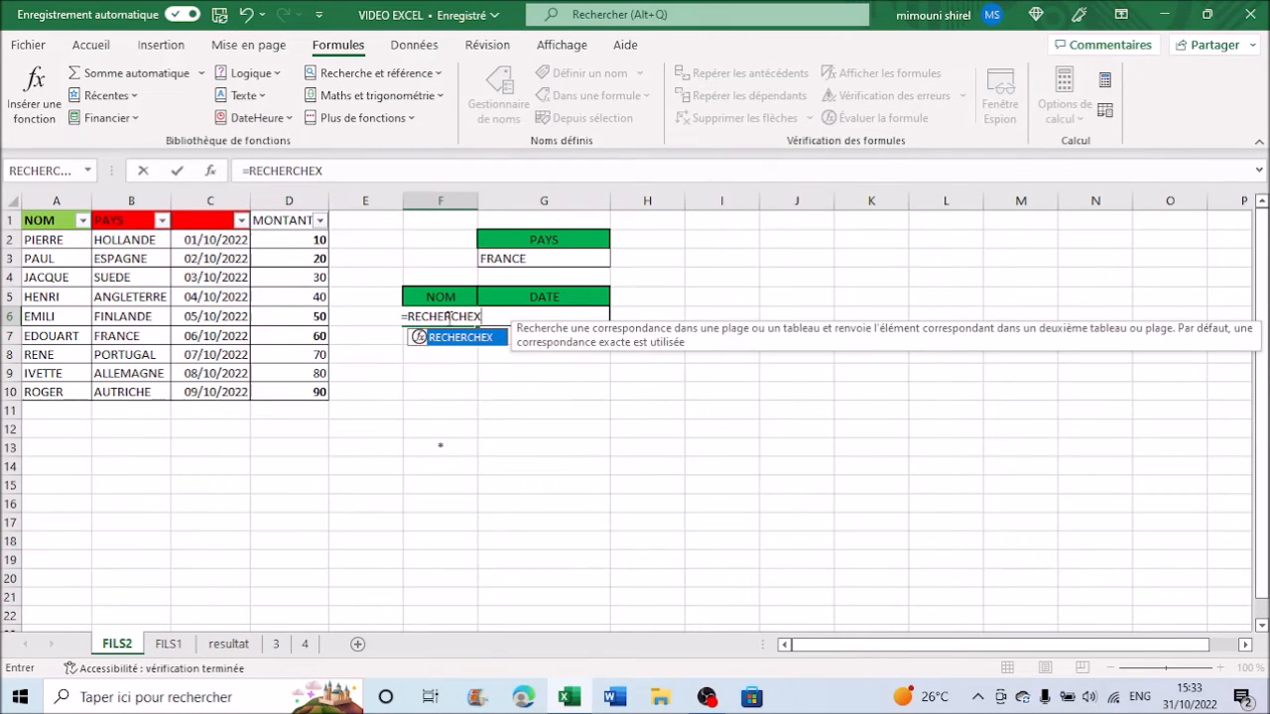
type("(")
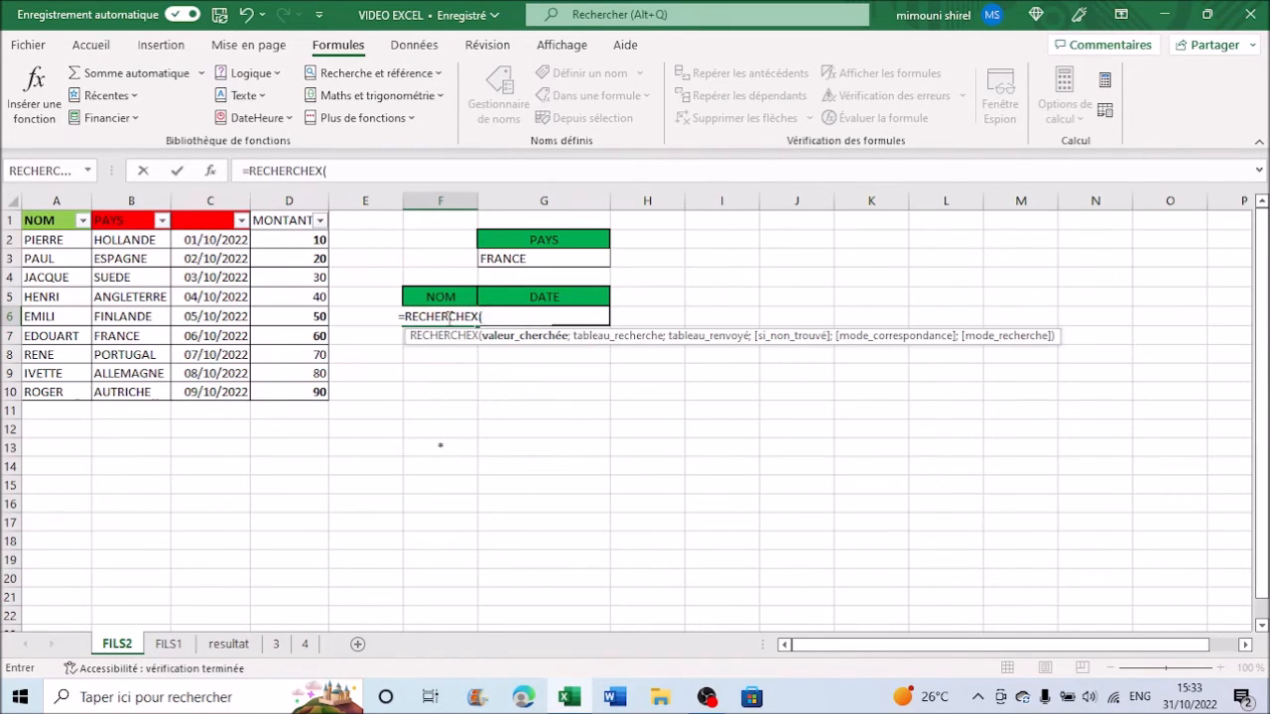
- Finish the handwritten F6 formula as =RECHERCHEX(G3;B1:B10;A1:A10), picking the references from the sheet
left_click(531, 260)
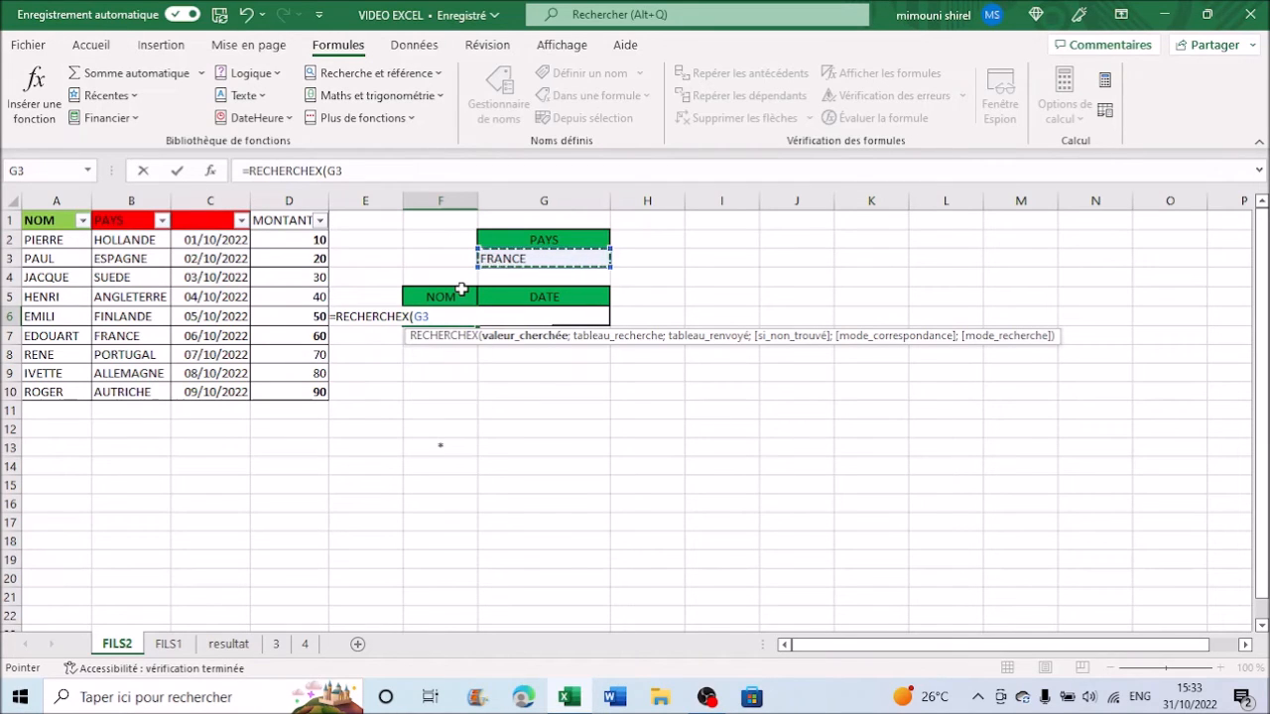
type(";")
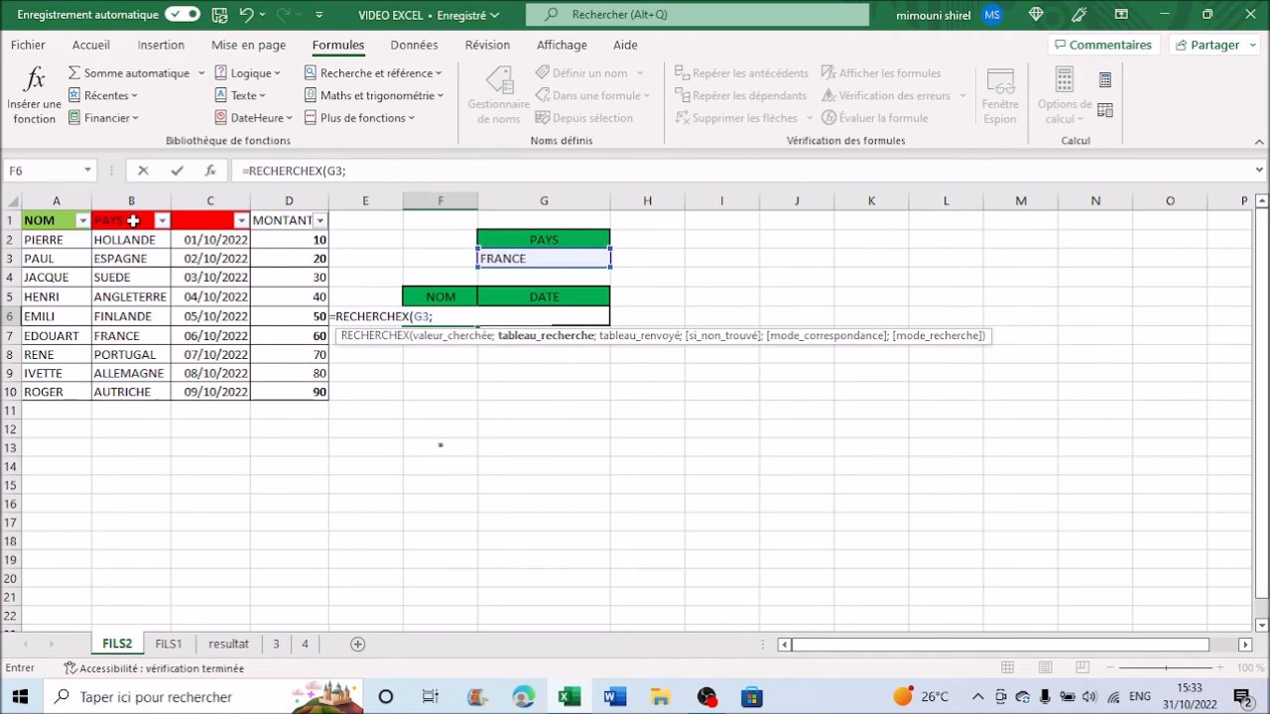
left_click_drag(134, 221, 155, 393)
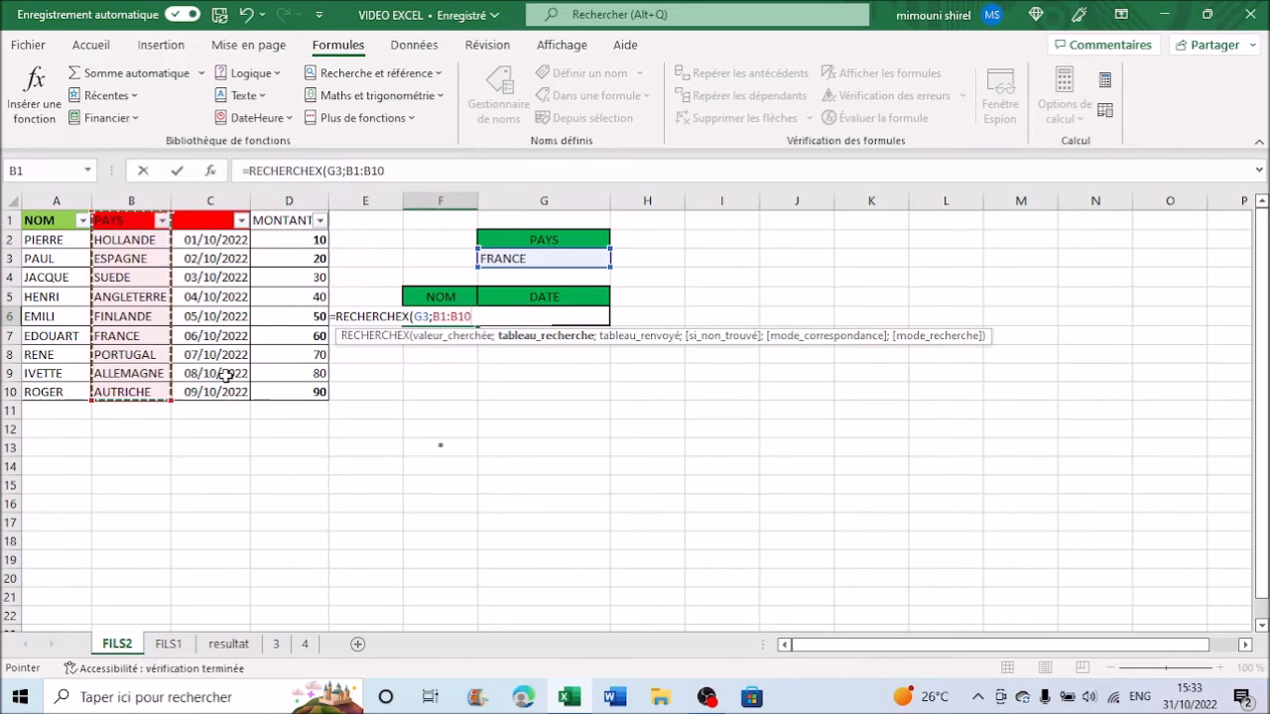
type(";")
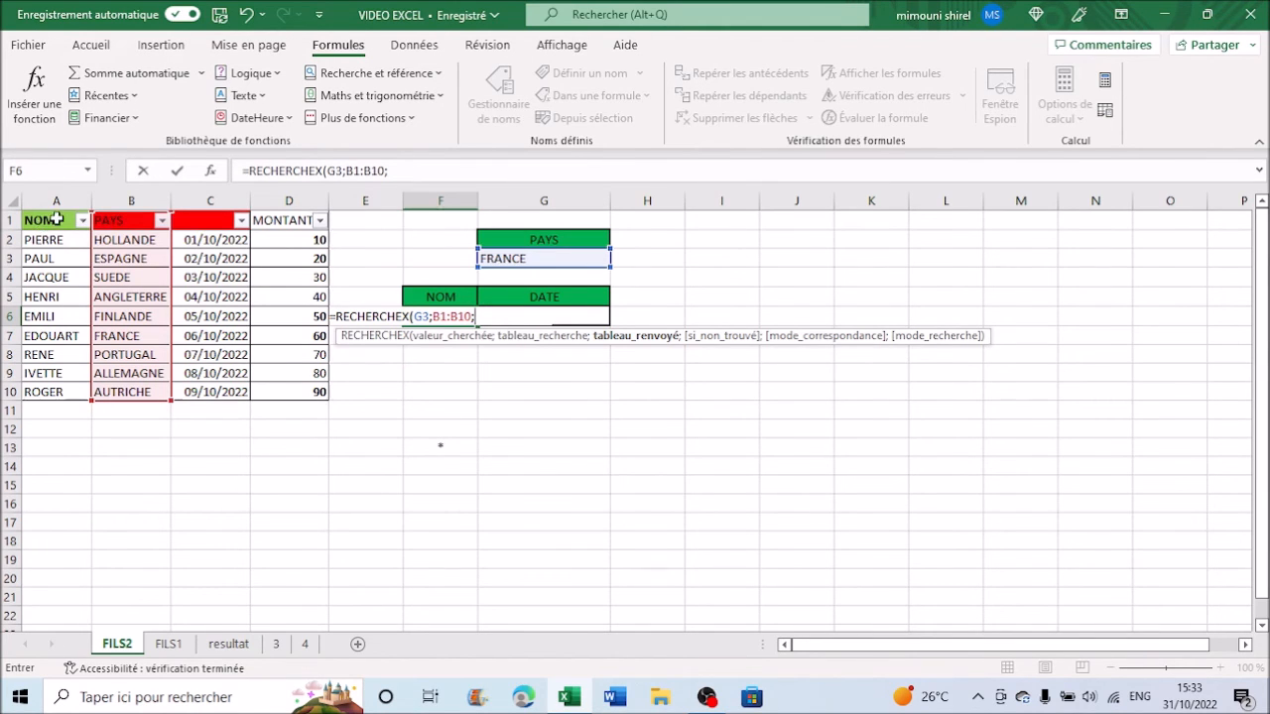
left_click_drag(57, 219, 45, 392)
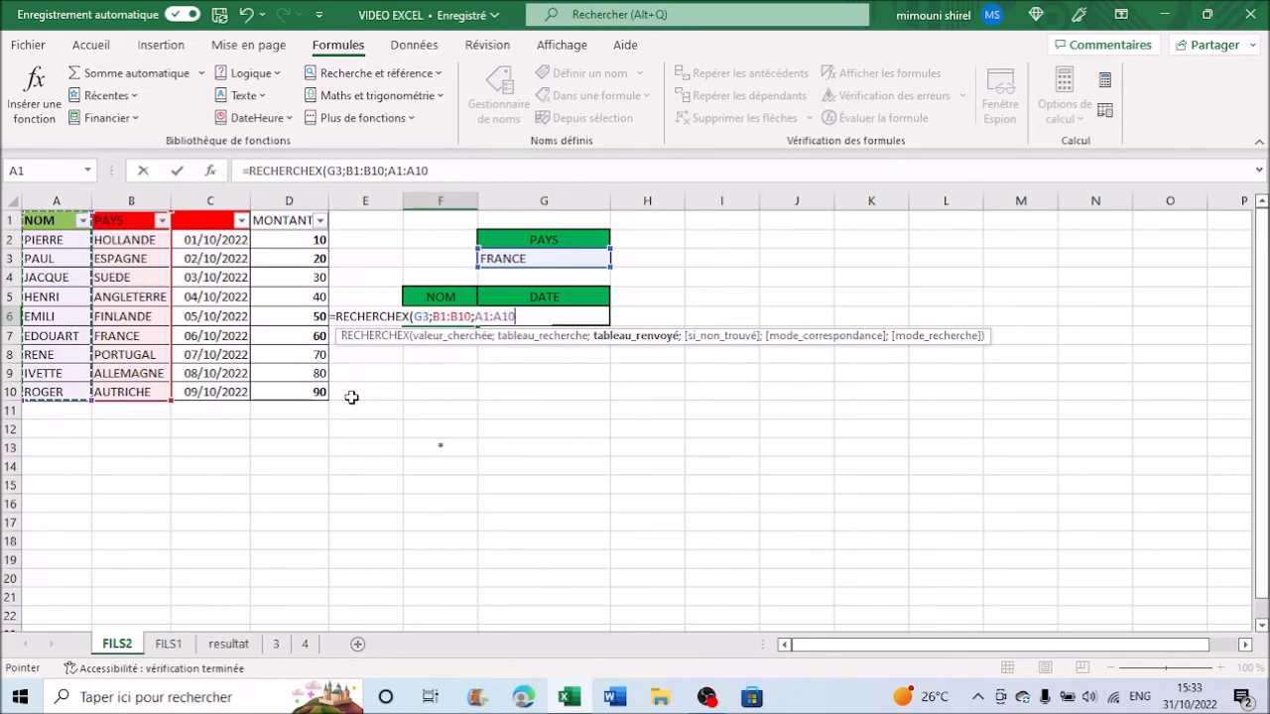
type(")")
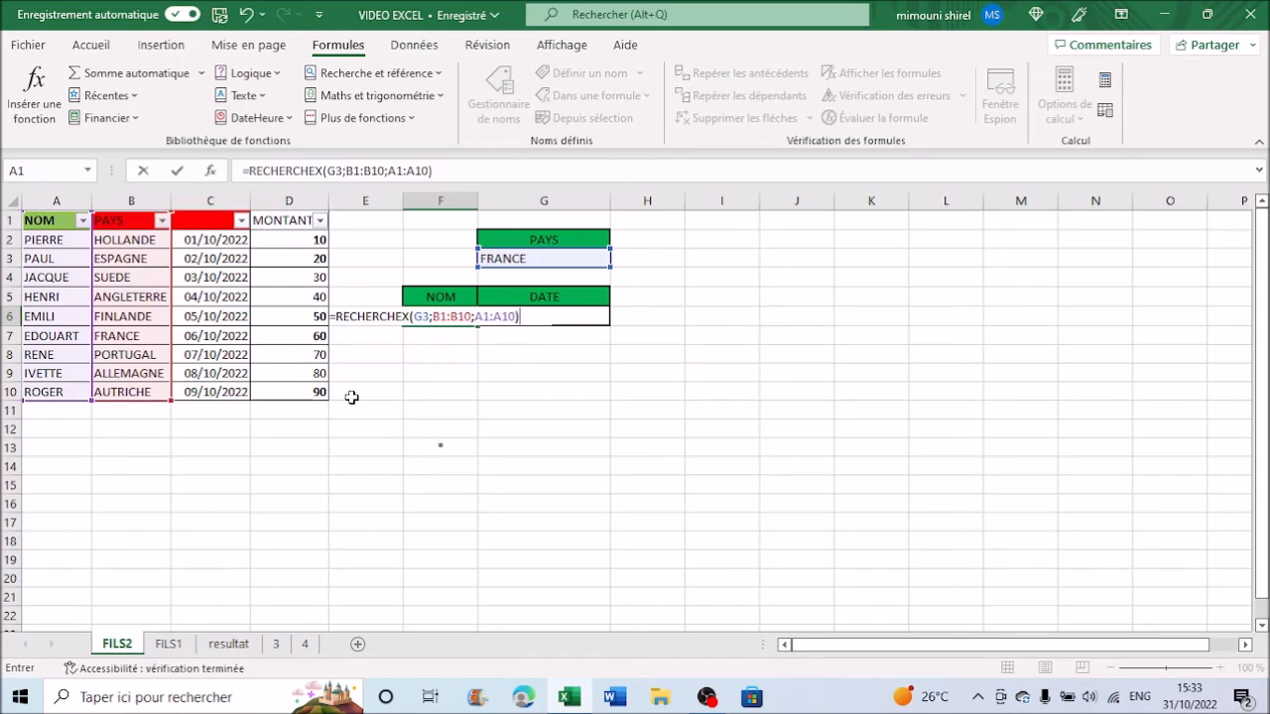
key("Return")
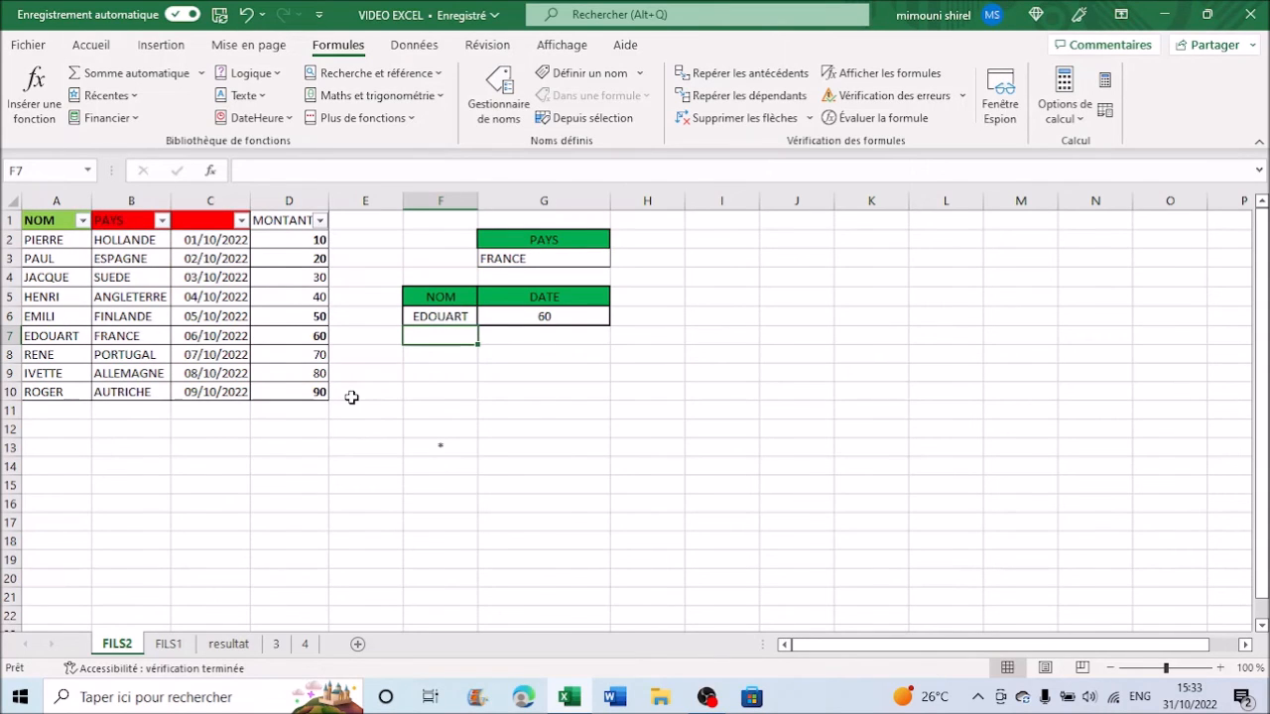
- Change the lookup country in G3 to HOLLANDE and select the result cell G6 below DATE
left_click(537, 263)
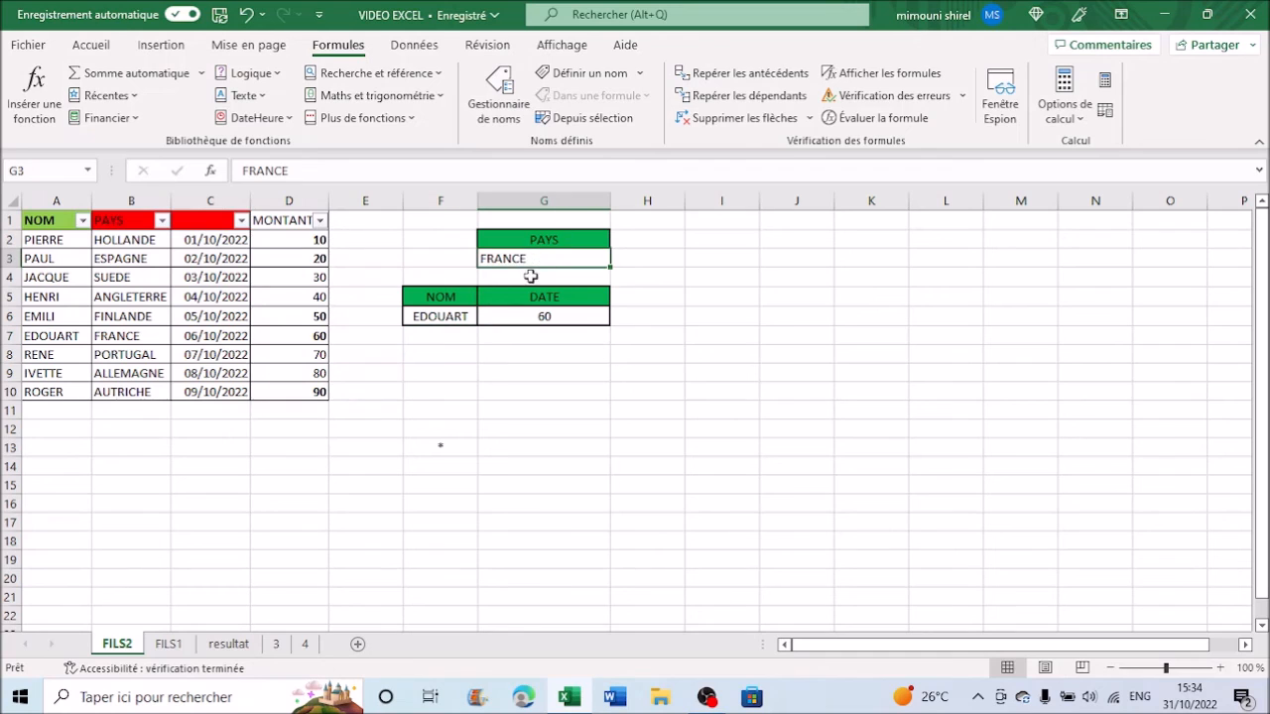
type("HOLLAND")
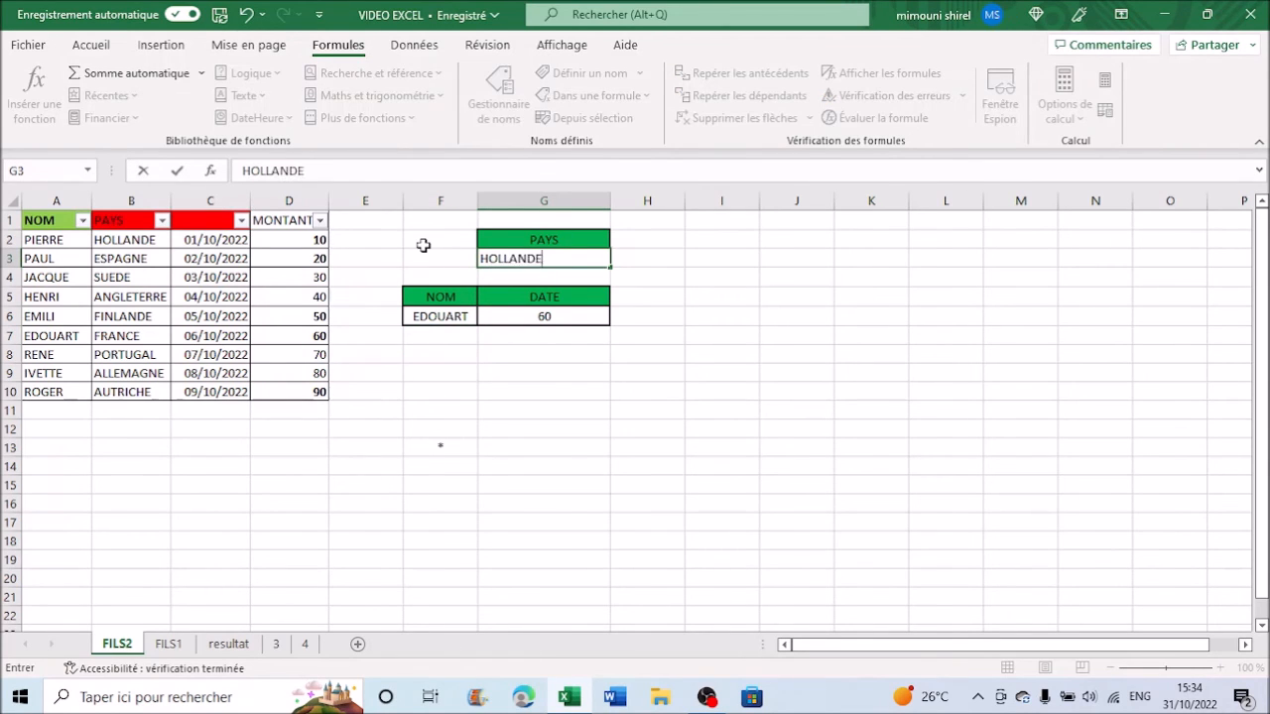
key("Return")
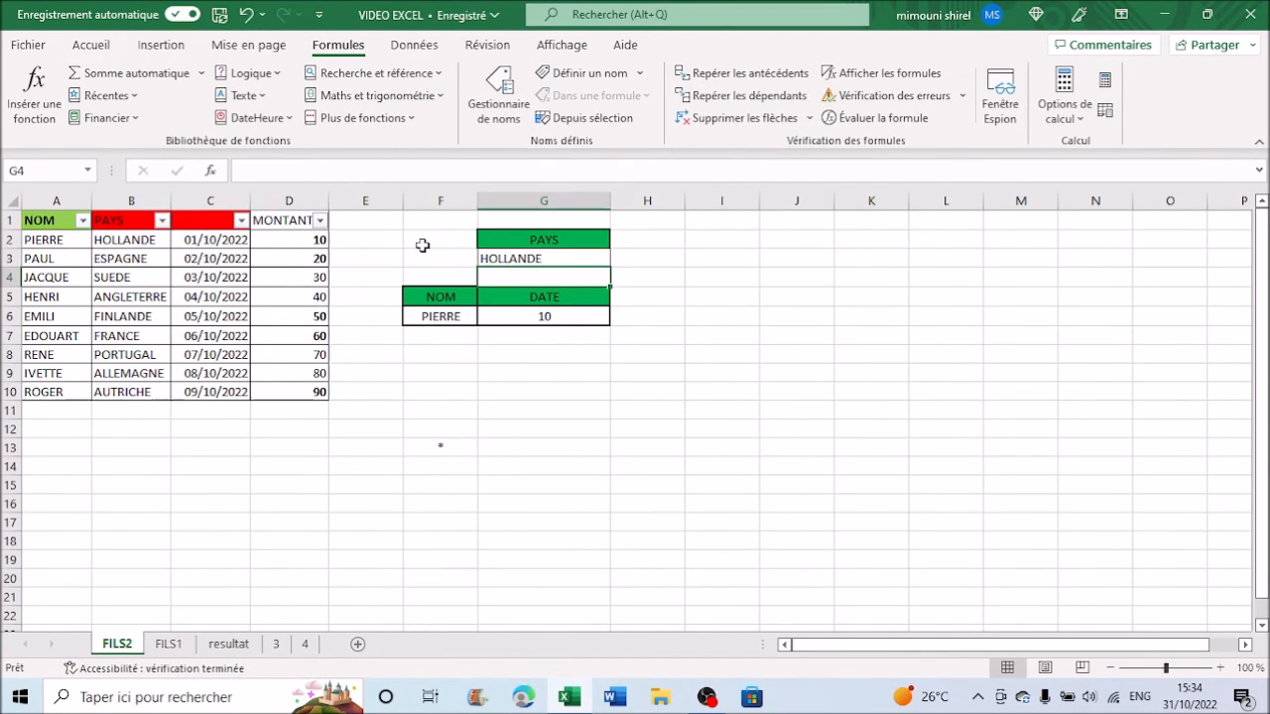
left_click(547, 319)
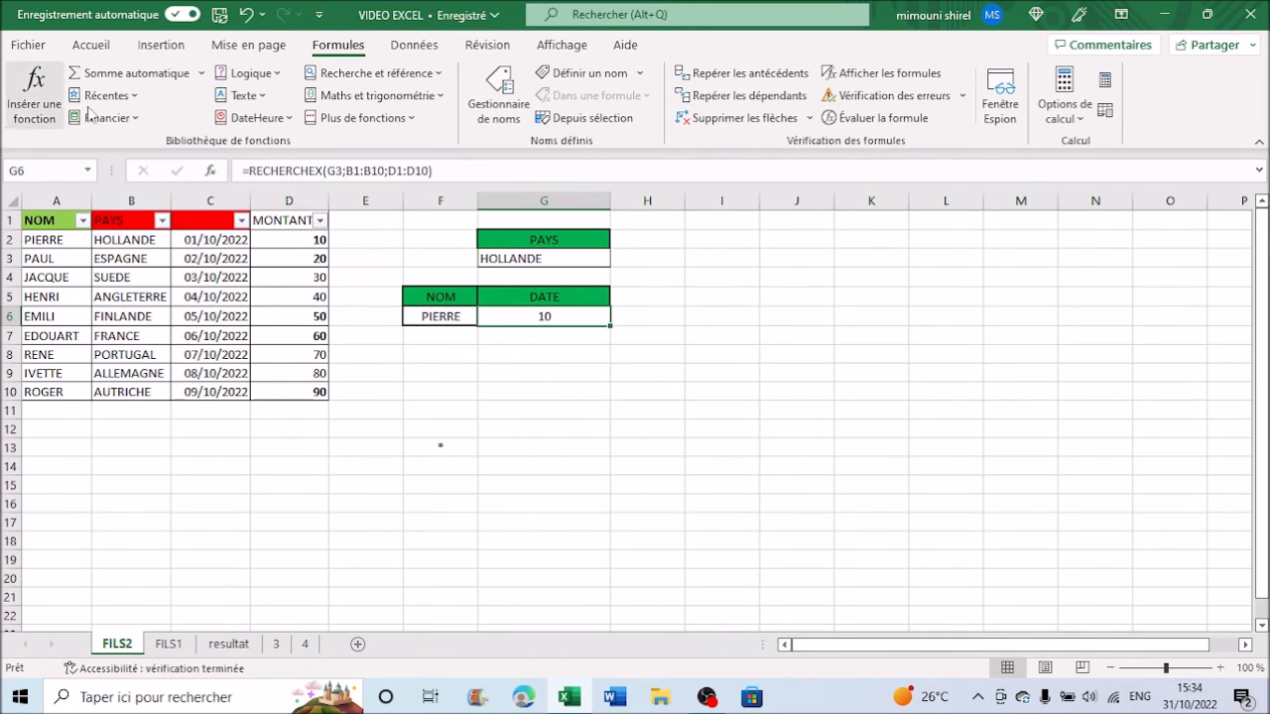